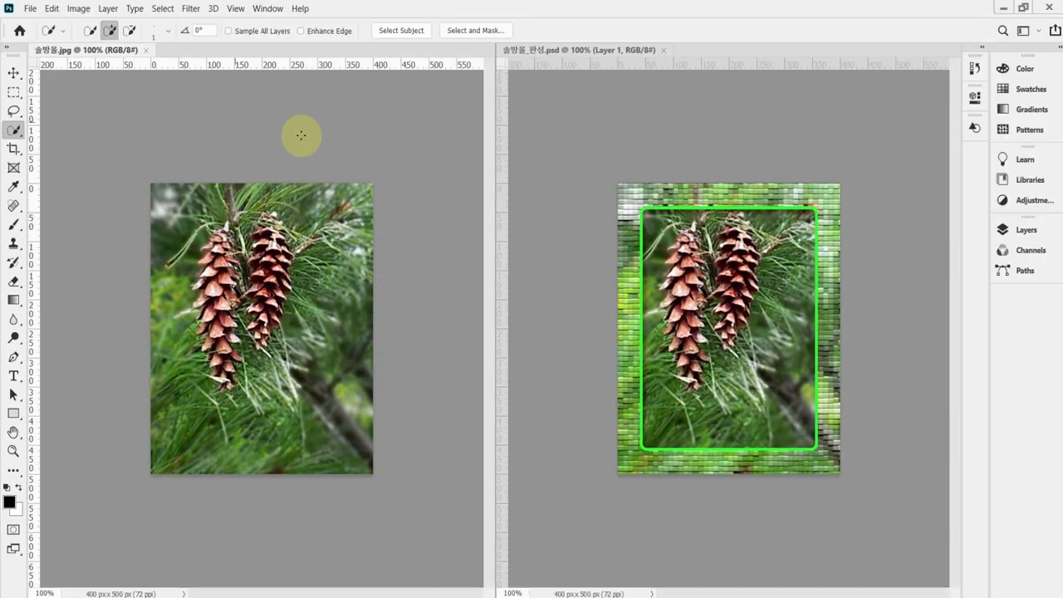
pyautogui.click(213, 116)
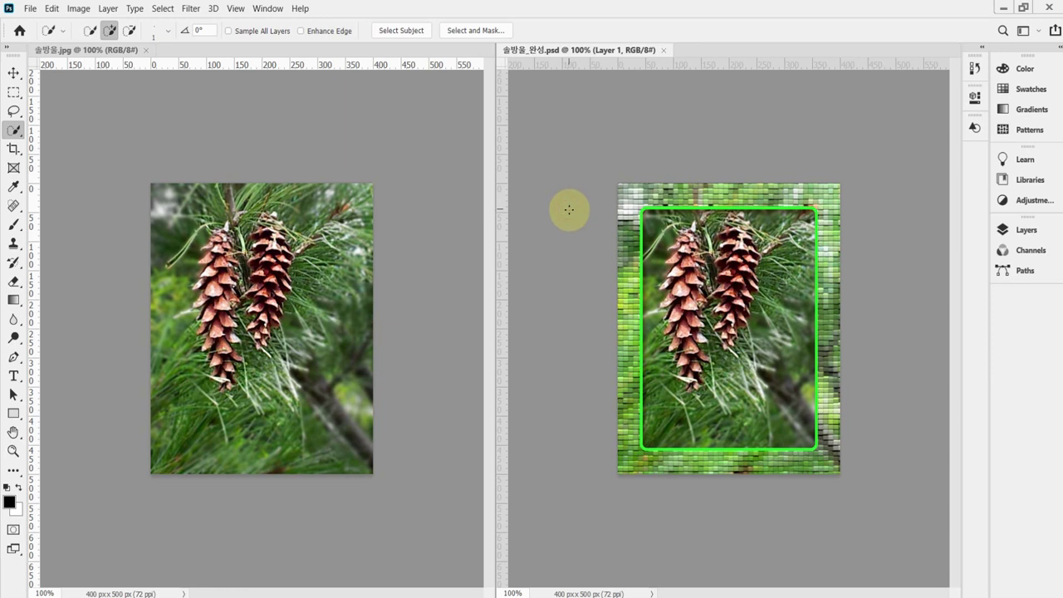
pyautogui.click(95, 102)
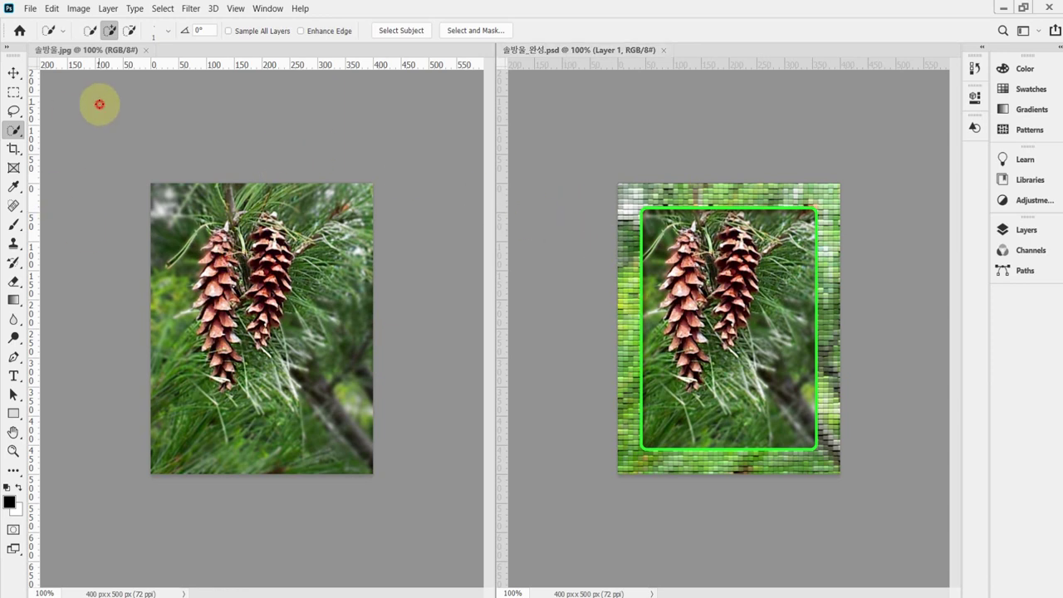
# - Duplicate the Background layer of the pine cone photo
pyautogui.click(14, 72)
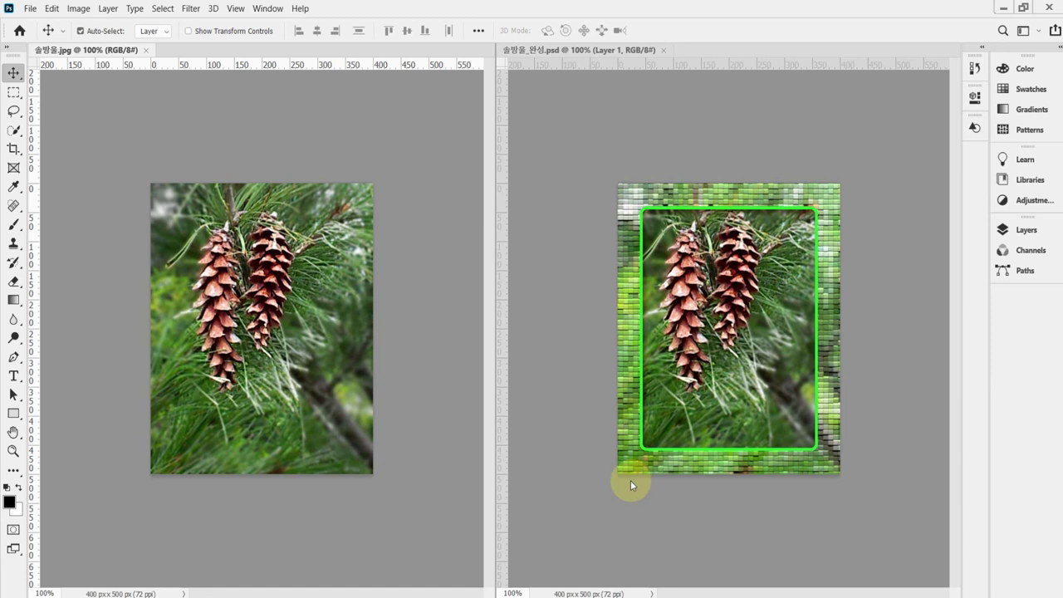
pyautogui.click(1027, 230)
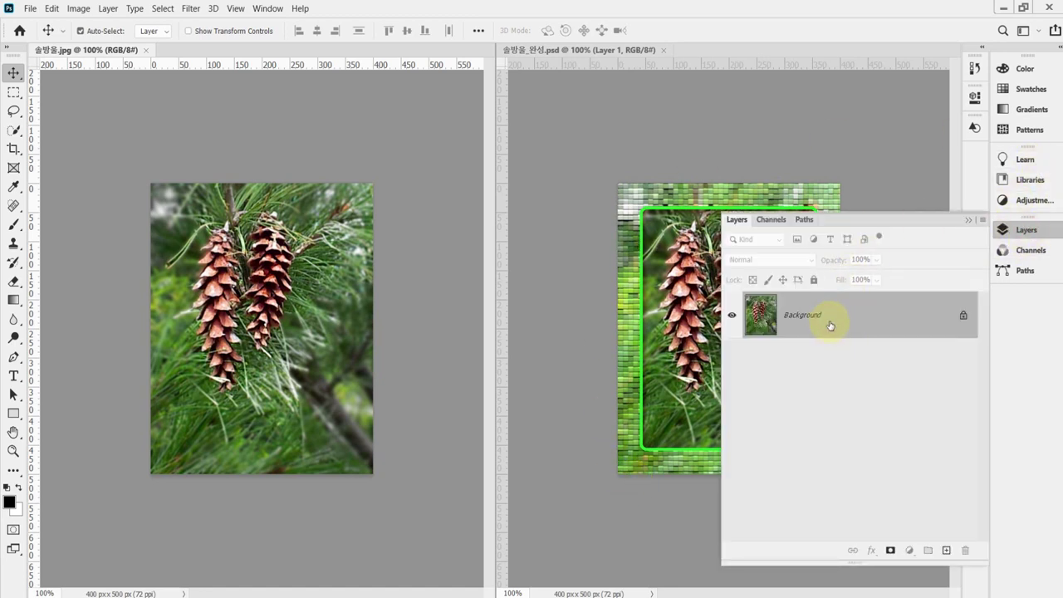
pyautogui.moveTo(830, 325); pyautogui.dragTo(830, 325)
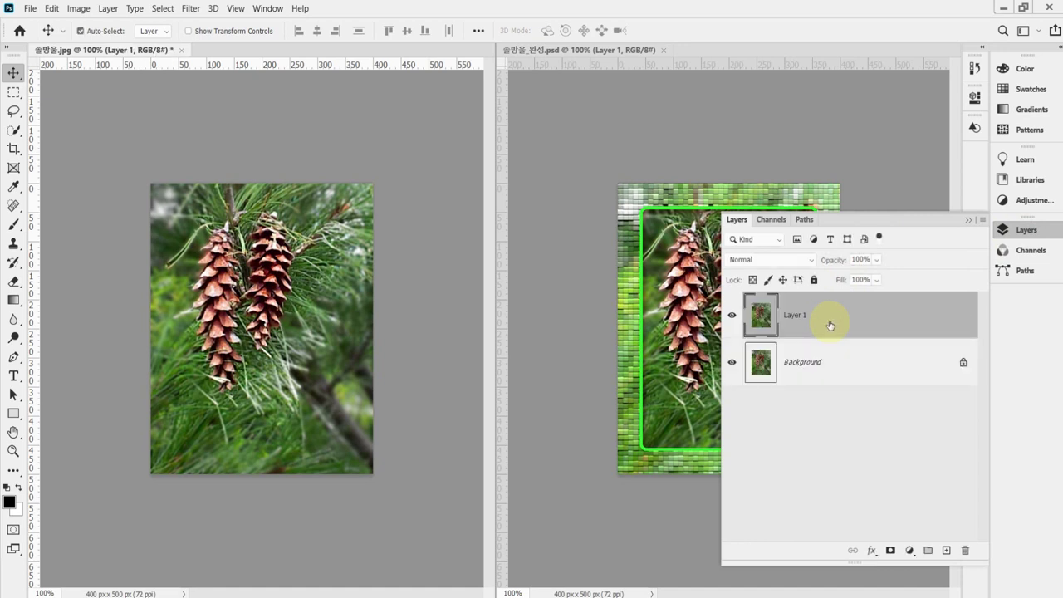
pyautogui.click(1031, 229)
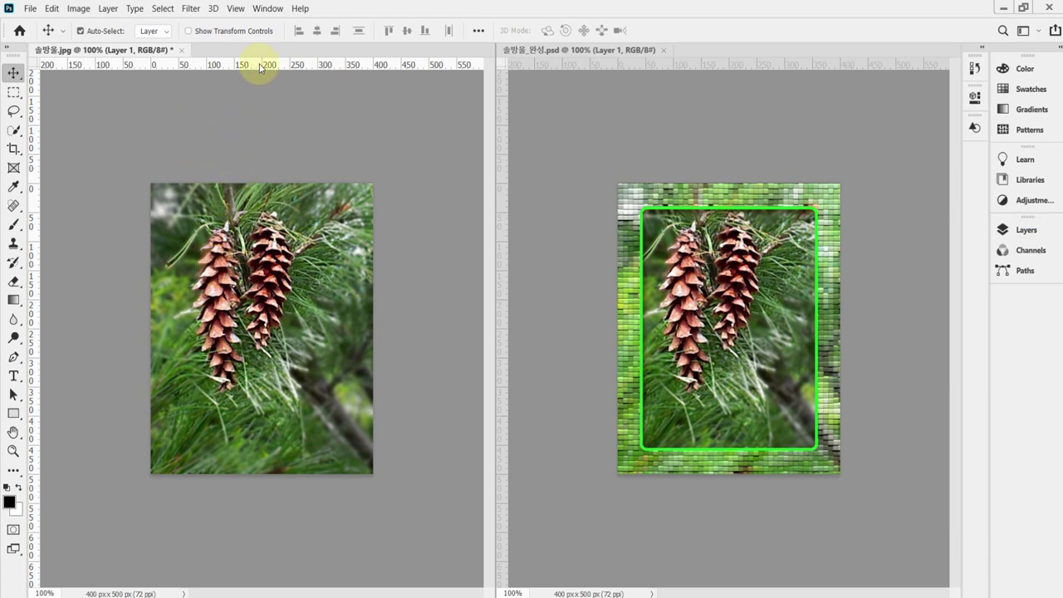
# - Clear all guides from the pine cone photo
pyautogui.moveTo(259, 66); pyautogui.dragTo(276, 328)
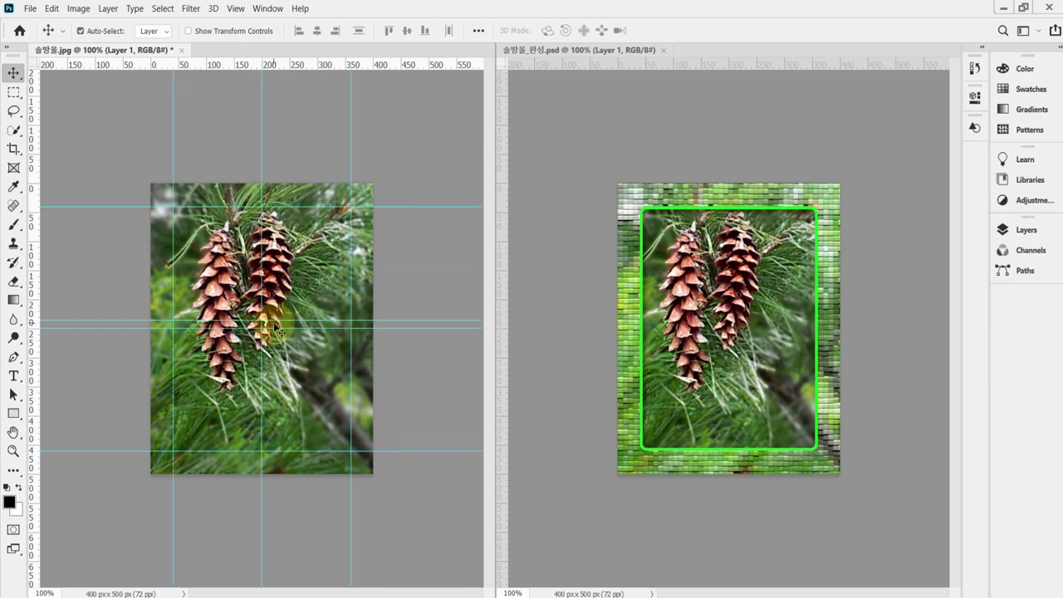
pyautogui.click(267, 8)
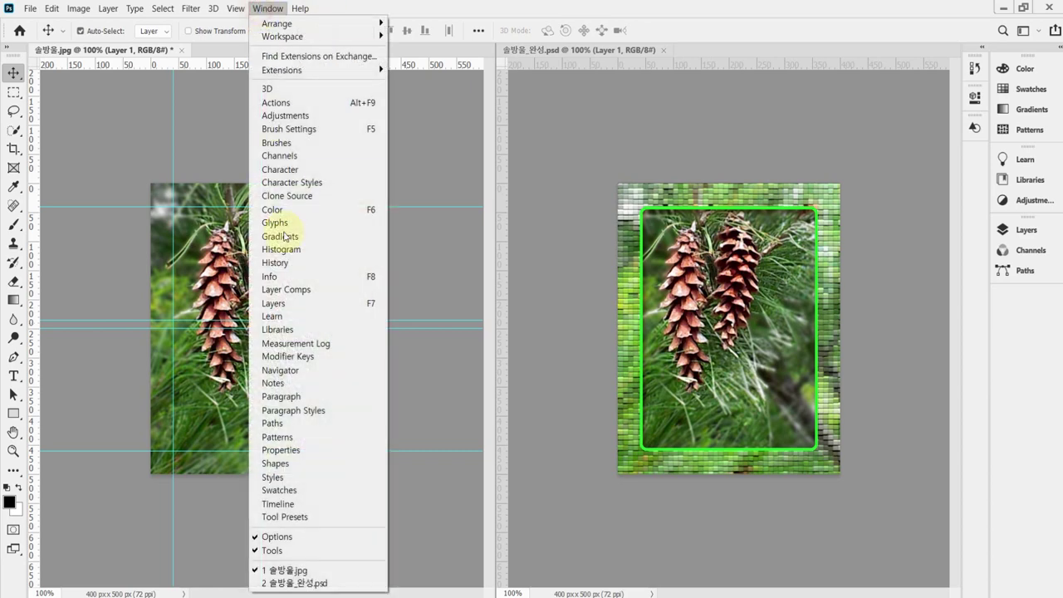
pyautogui.click(236, 8)
pyautogui.click(235, 8)
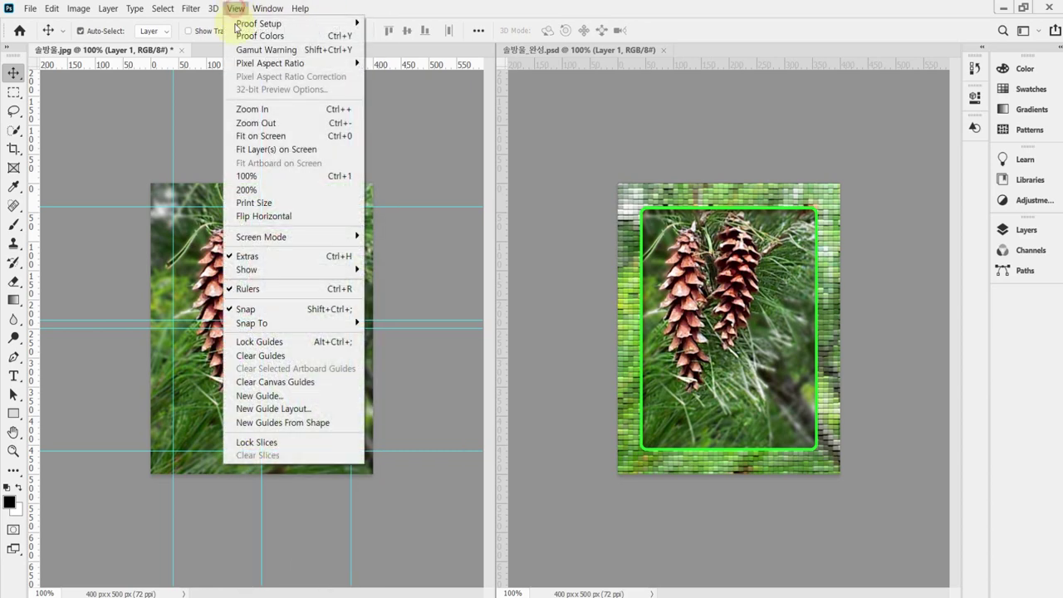
pyautogui.click(291, 363)
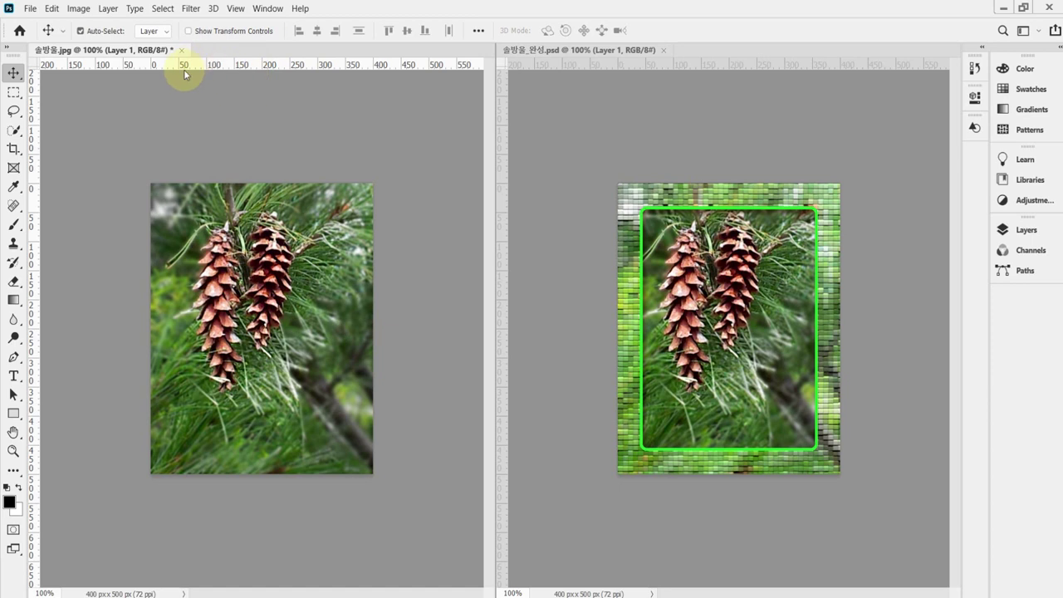
# - Place a horizontal guide at 250 px and a vertical guide at 200 px on the pine cone photo
pyautogui.moveTo(200, 70); pyautogui.dragTo(247, 324)
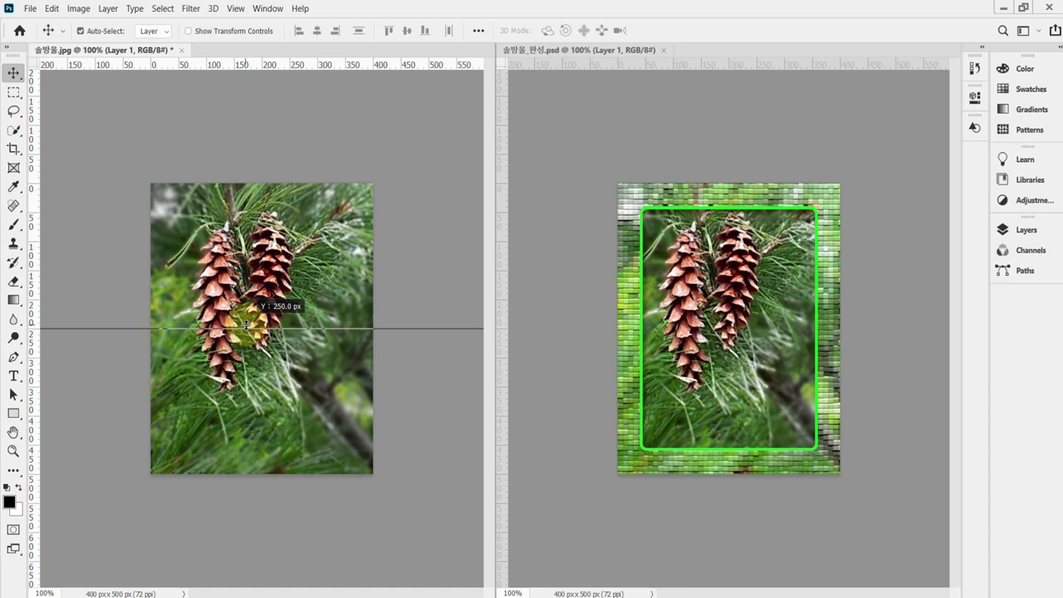
pyautogui.moveTo(247, 325); pyautogui.dragTo(247, 326)
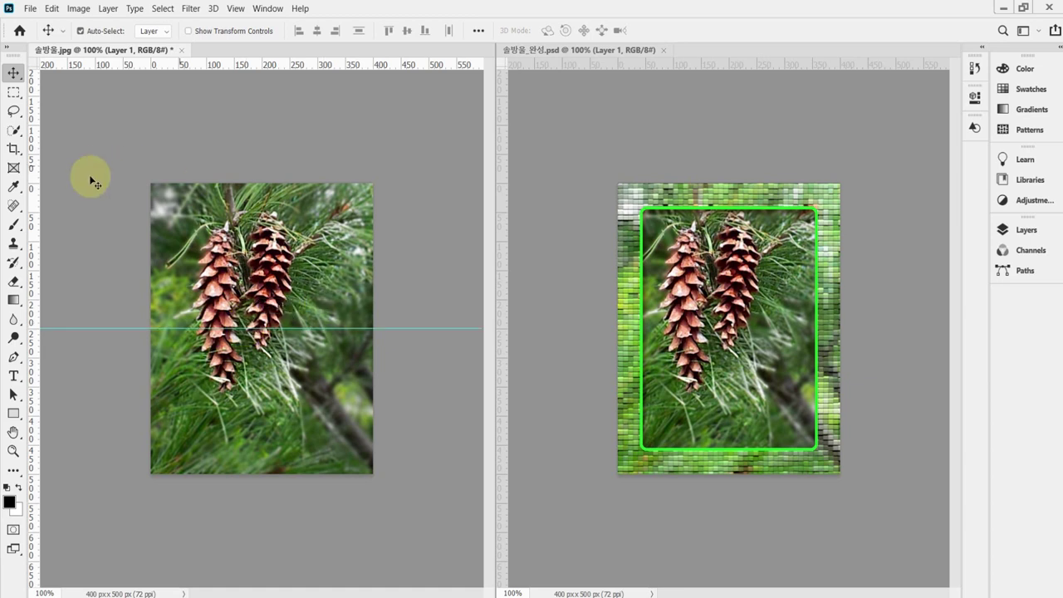
pyautogui.moveTo(35, 208); pyautogui.dragTo(263, 187)
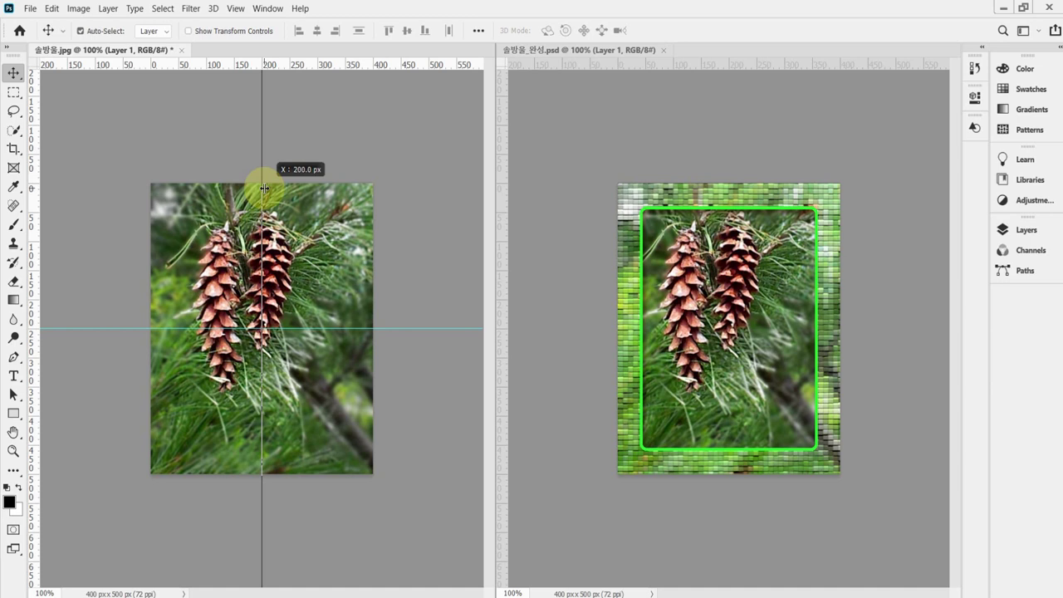
pyautogui.moveTo(263, 188); pyautogui.dragTo(264, 188)
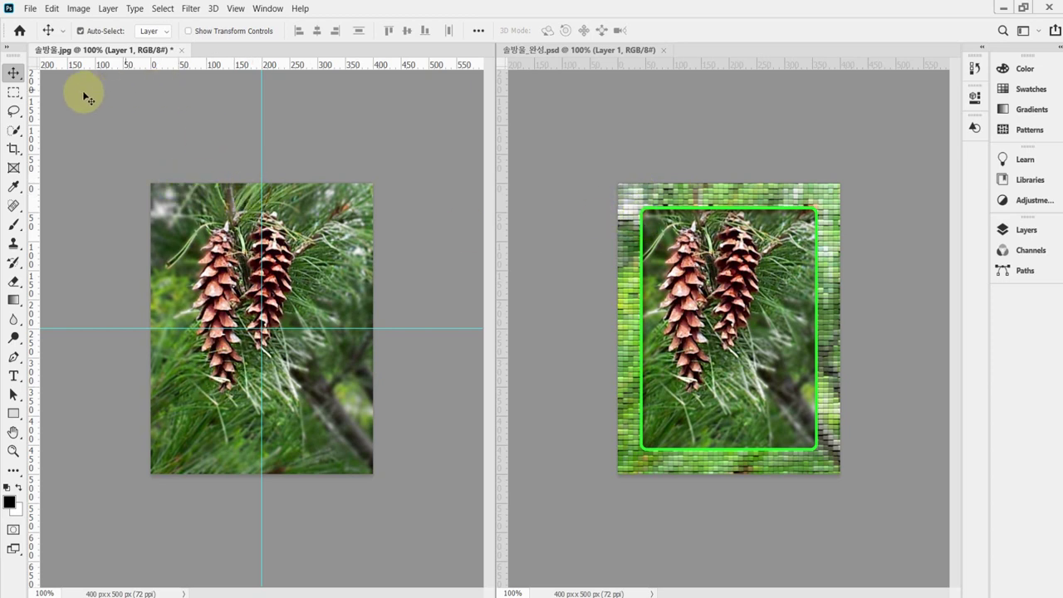
# - Activate the Rectangular Marquee tool and reset all tools to their default settings
pyautogui.click(13, 98)
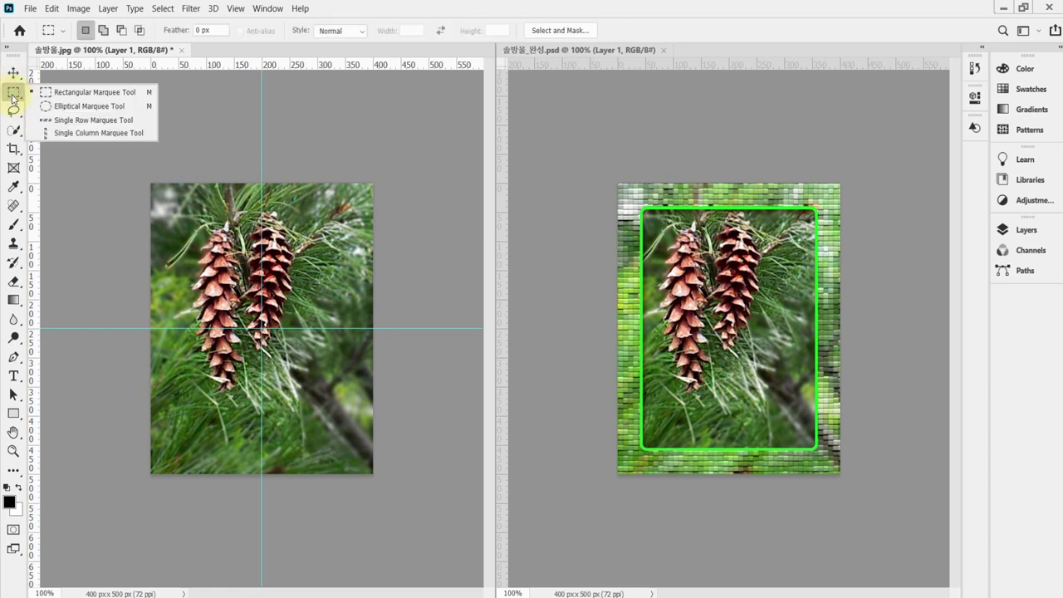
pyautogui.click(75, 94)
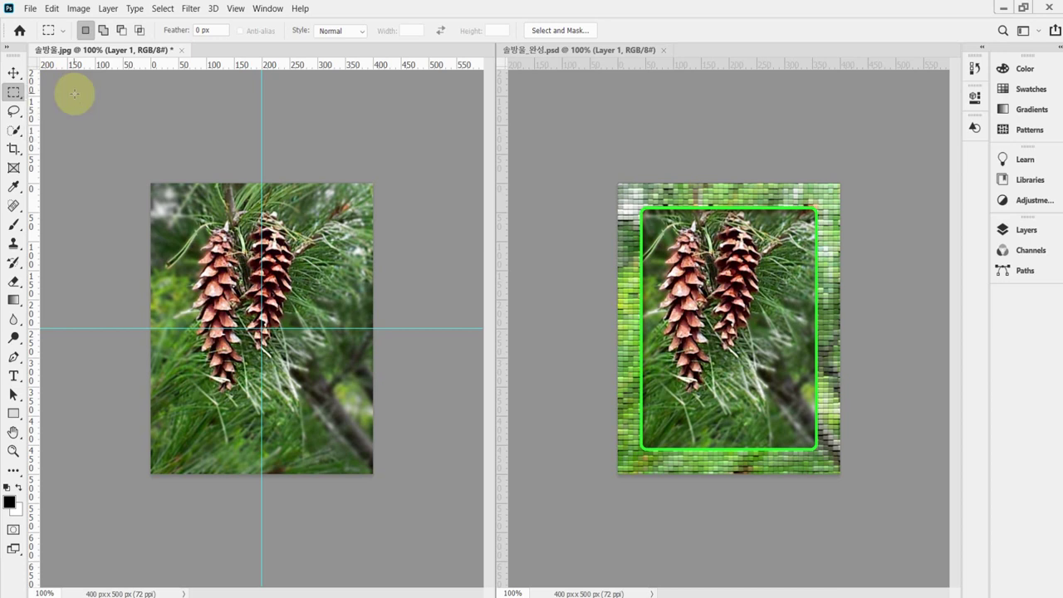
pyautogui.rightClick(46, 33)
pyautogui.click(68, 44)
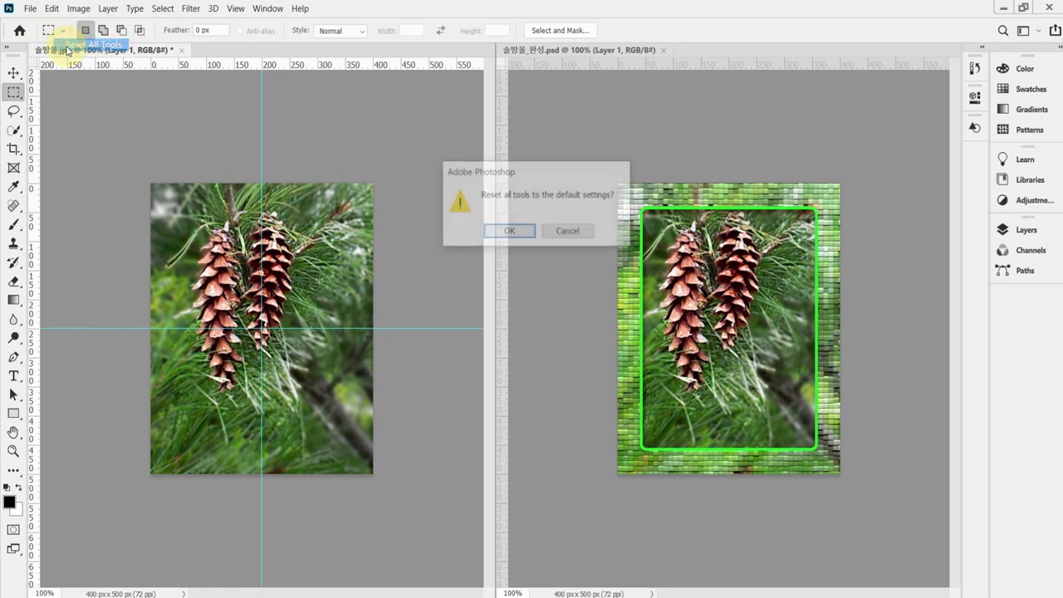
pyautogui.click(506, 232)
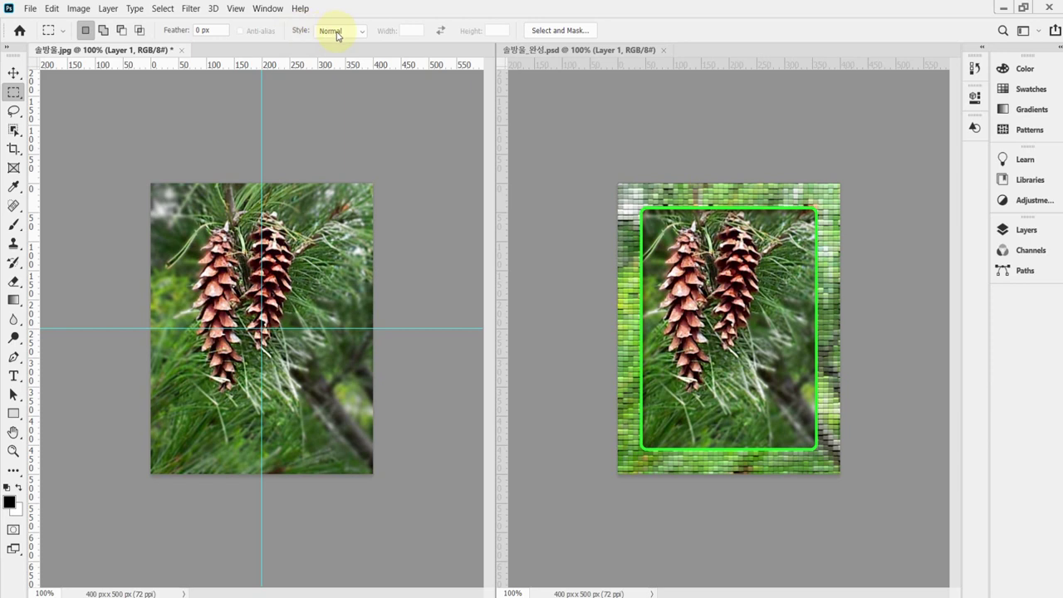
pyautogui.moveTo(189, 226); pyautogui.dragTo(345, 422)
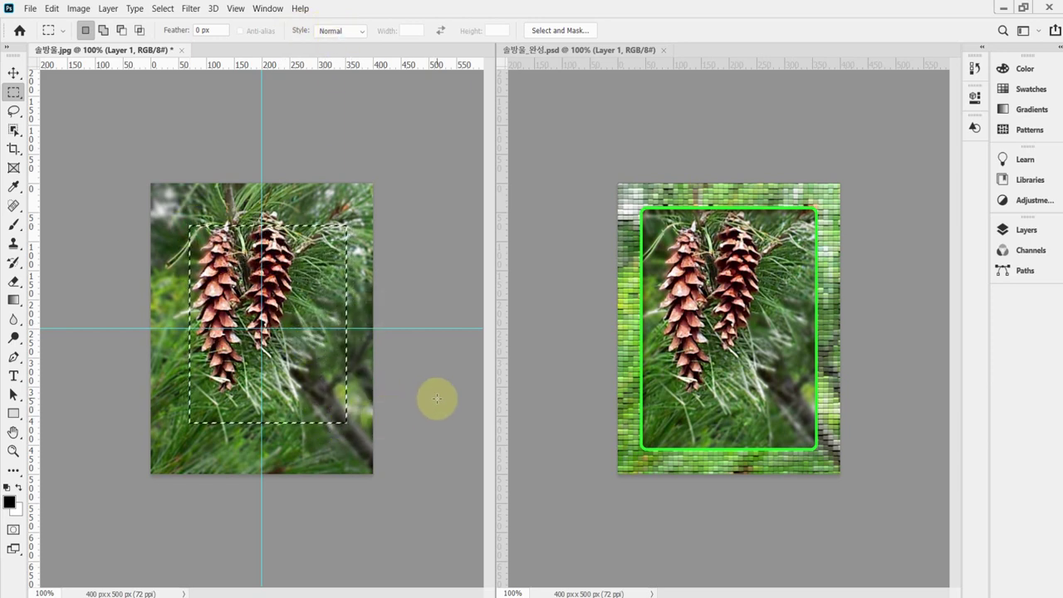
pyautogui.click(442, 399)
pyautogui.hotkey('ctrl', 'c')
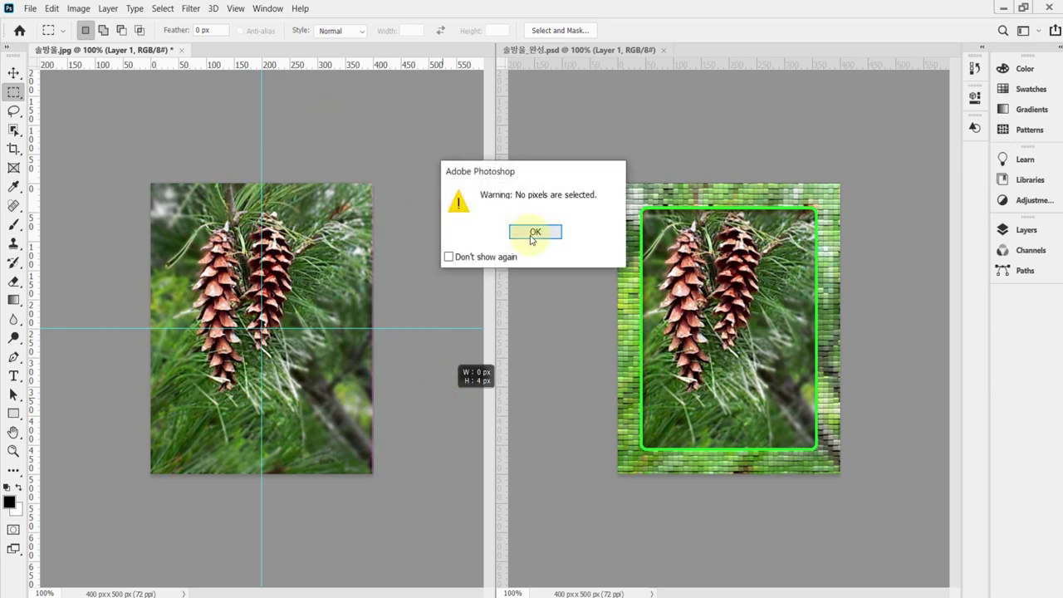
pyautogui.click(468, 230)
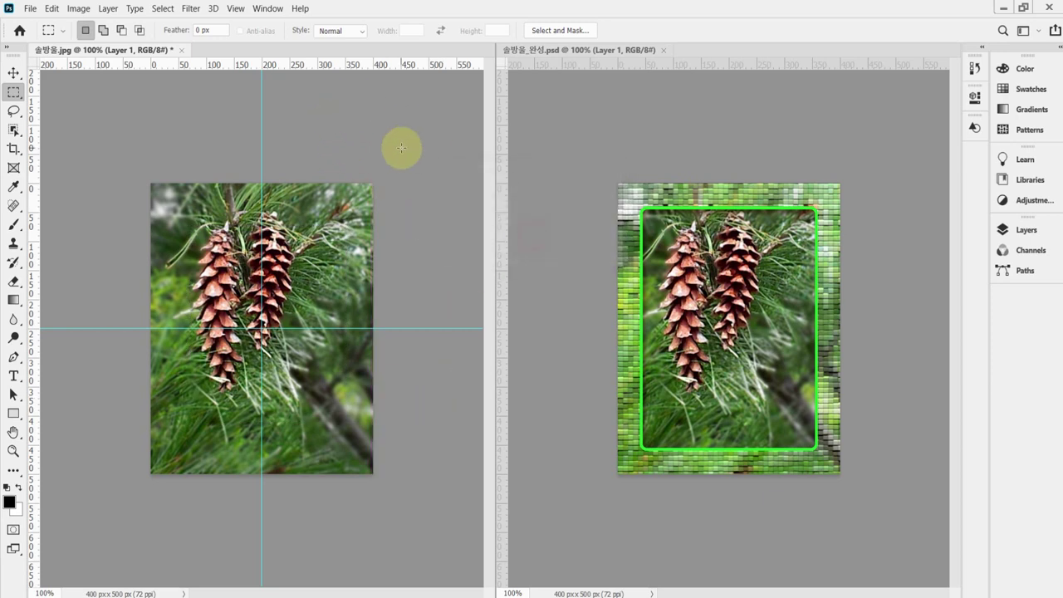
# - Set the marquee style to Fixed Size with a width of 320 px and a height of 420 px
pyautogui.click(360, 33)
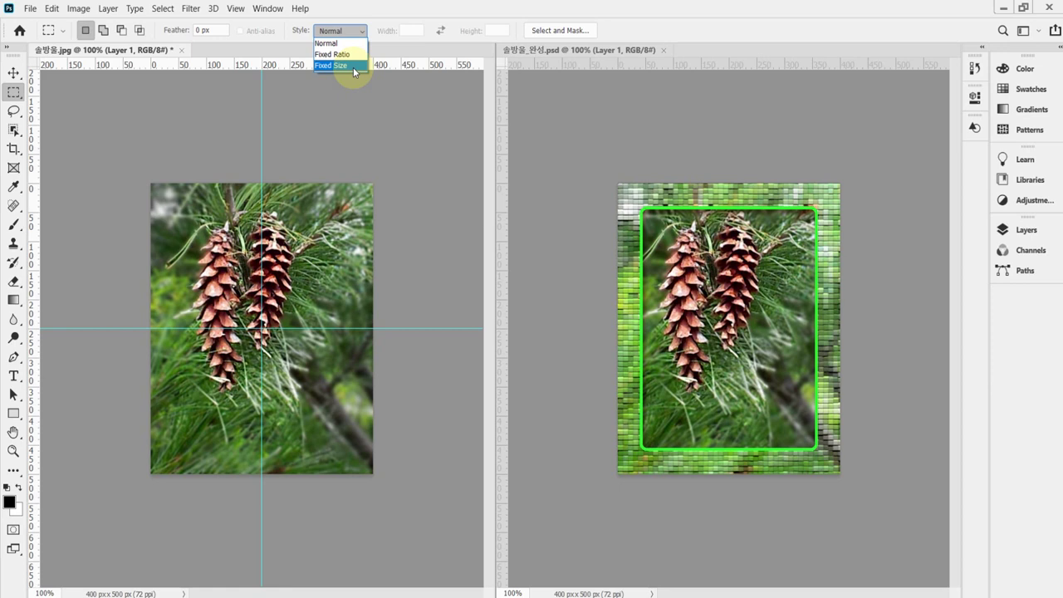
pyautogui.click(354, 66)
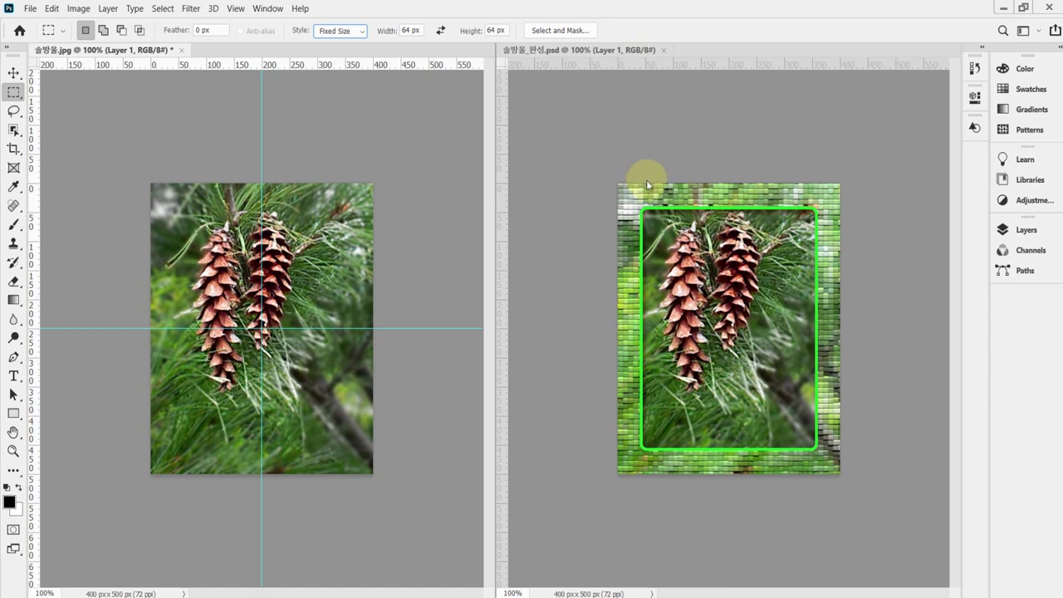
pyautogui.click(398, 38)
pyautogui.write('320')
pyautogui.press('Tab')
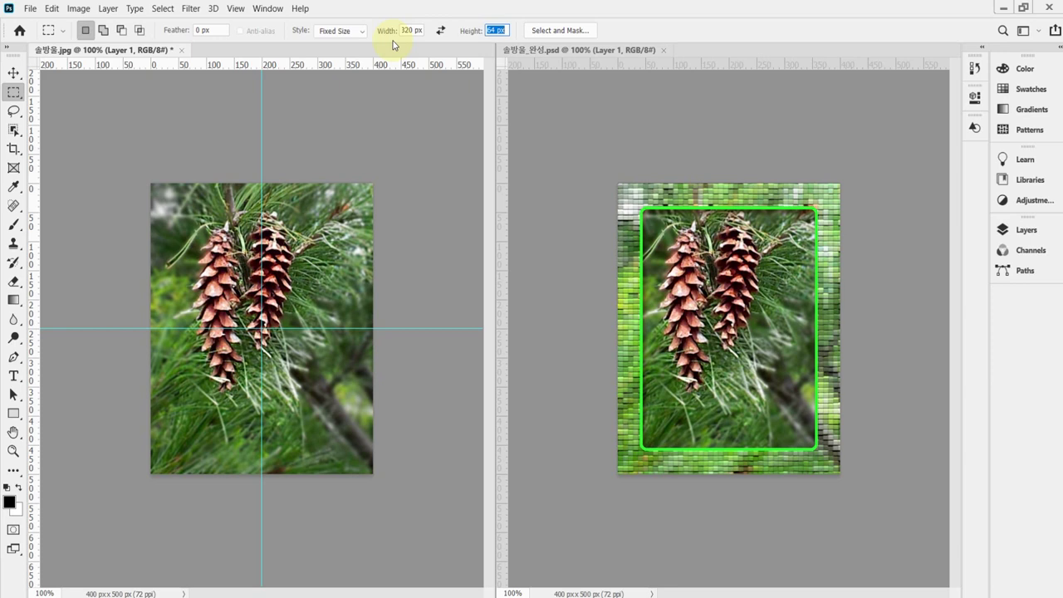
pyautogui.write('420')
pyautogui.press('Return')
pyautogui.click(85, 32)
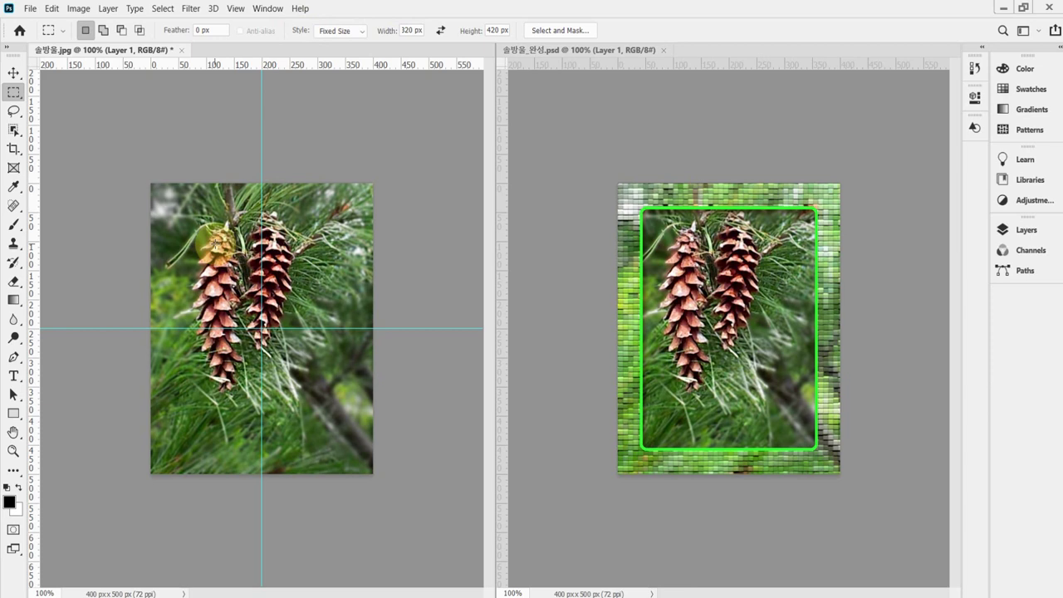
pyautogui.click(190, 268)
pyautogui.click(182, 207)
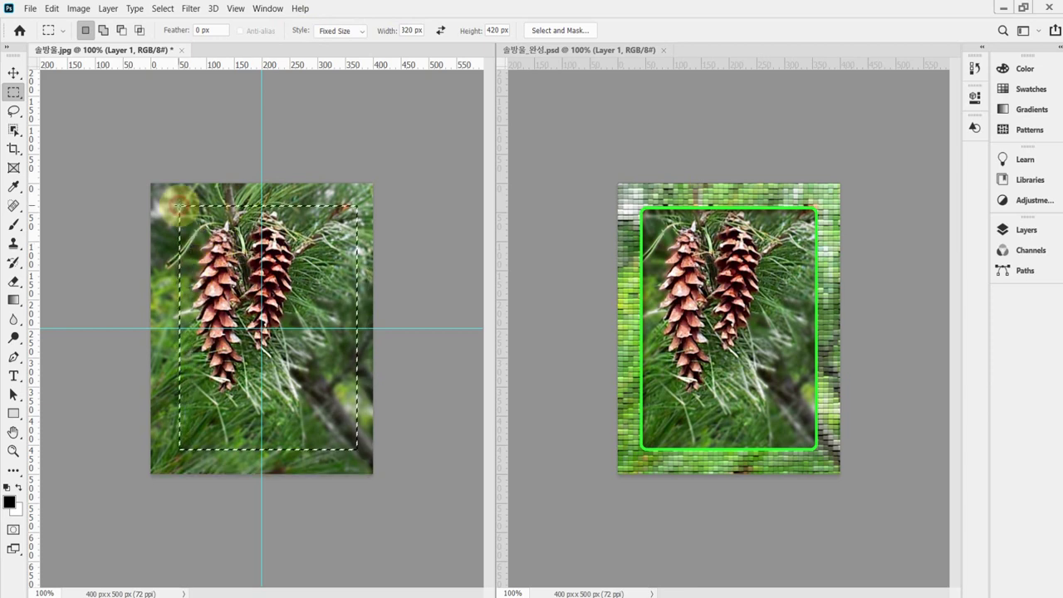
pyautogui.hotkey('ctrl', 'd')
pyautogui.moveTo(370, 217); pyautogui.dragTo(170, 206)
pyautogui.hotkey('ctrl', 'd')
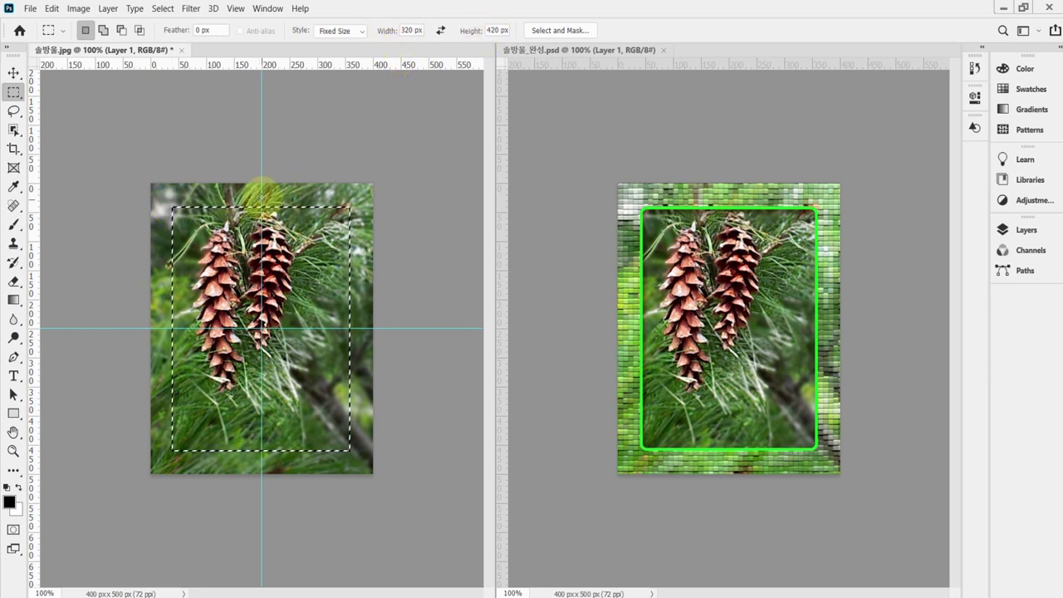
pyautogui.moveTo(280, 166); pyautogui.dragTo(331, 195)
pyautogui.hotkey('ctrl', 'd')
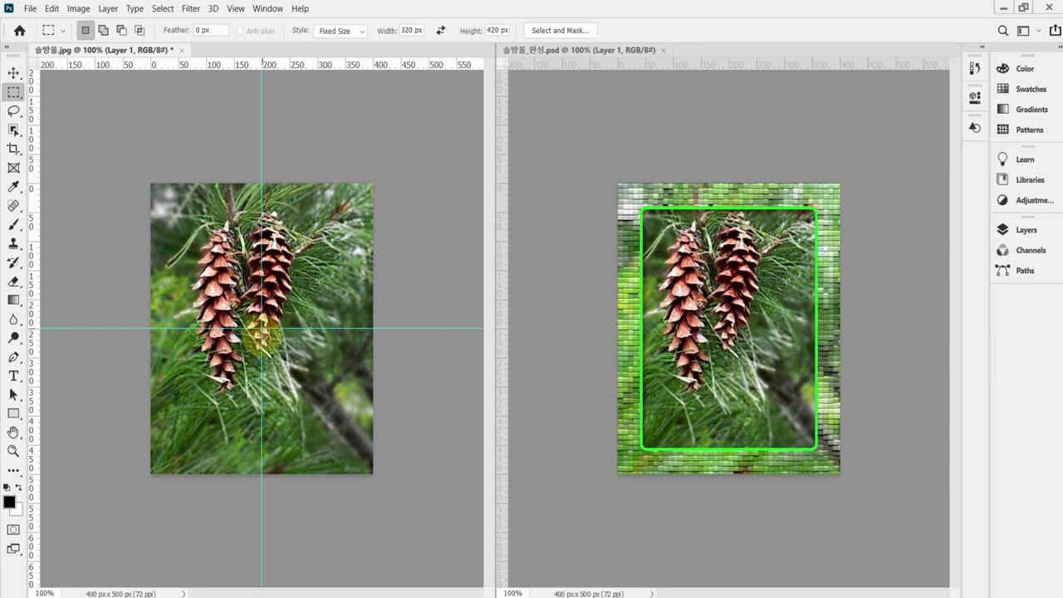
# - Try a fixed-size selection centred on the intersection of the two guides, and deselect it
pyautogui.scroll(1, 262, 328)
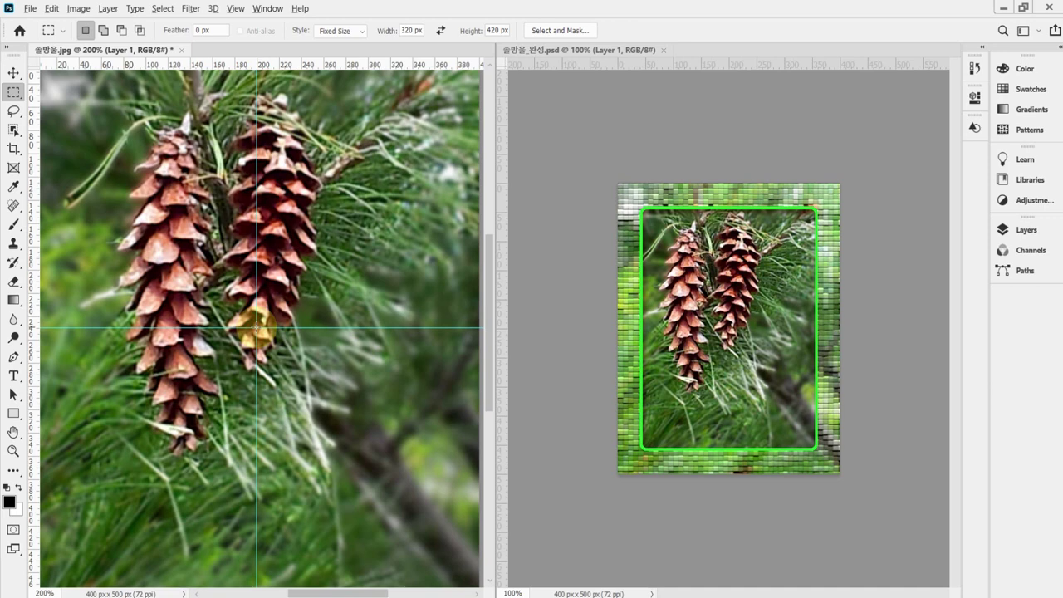
pyautogui.keyDown('alt'); pyautogui.click(257, 328); pyautogui.keyUp('alt')
pyautogui.click(319, 329)
pyautogui.keyDown('alt'); pyautogui.click(319, 330); pyautogui.keyUp('alt')
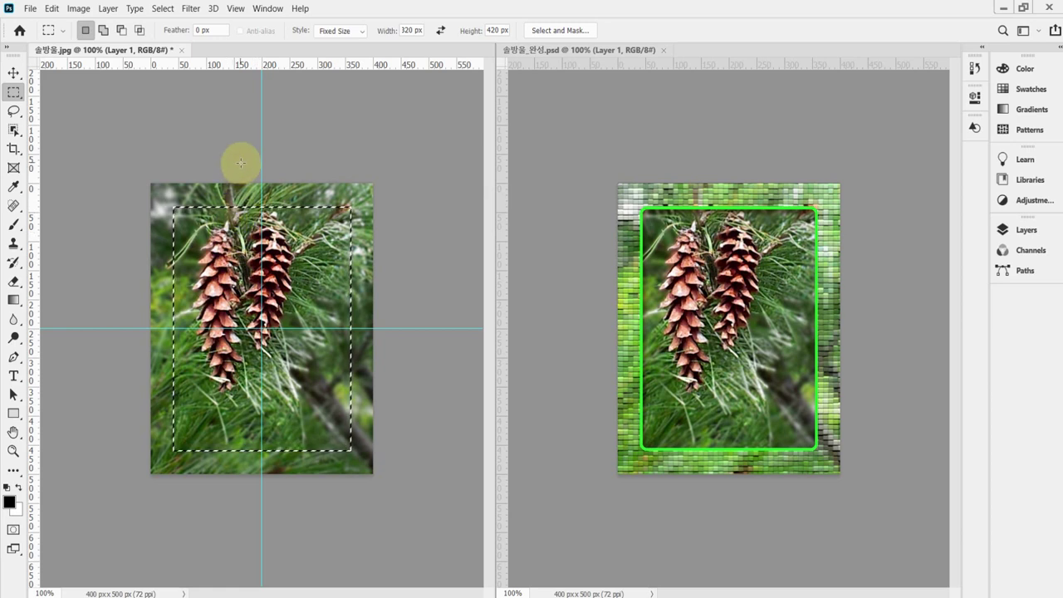
pyautogui.hotkey('ctrl', 'd')
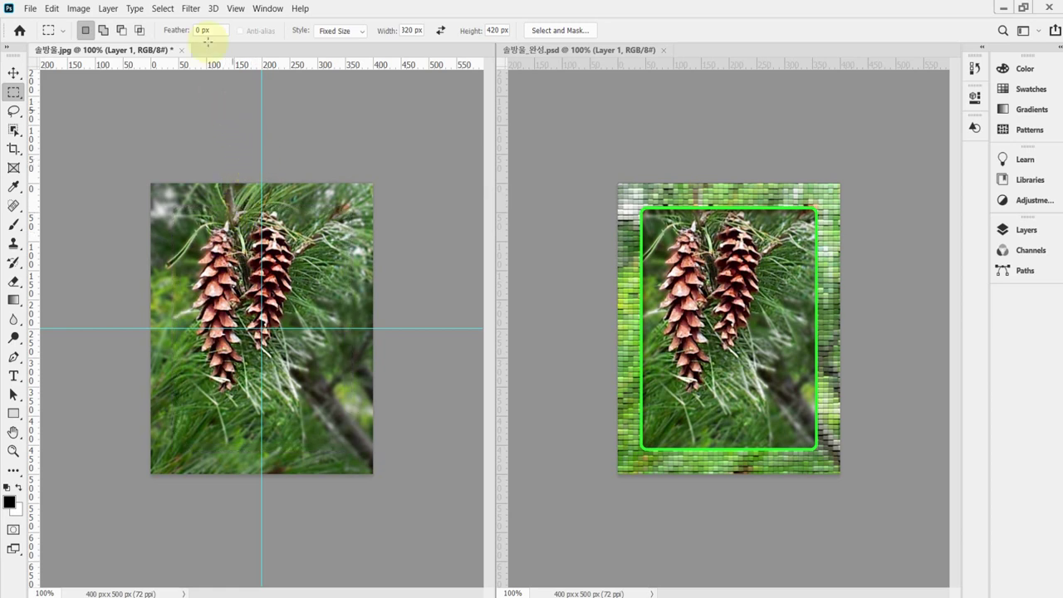
# - Open the Filter Gallery for the pine cone layer and choose the Patchwork filter from the Texture category
pyautogui.click(192, 9)
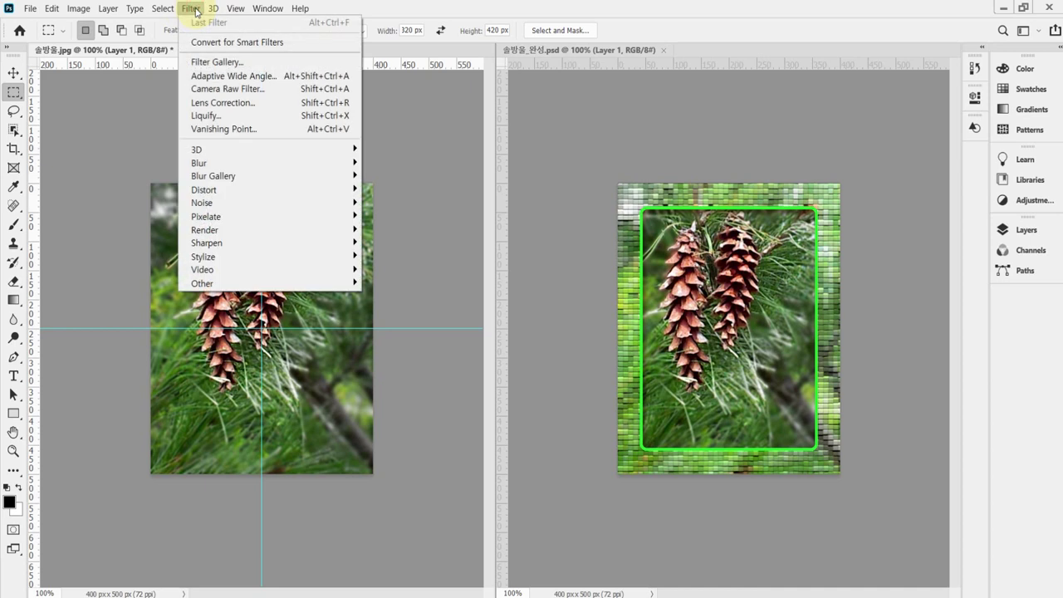
pyautogui.click(196, 62)
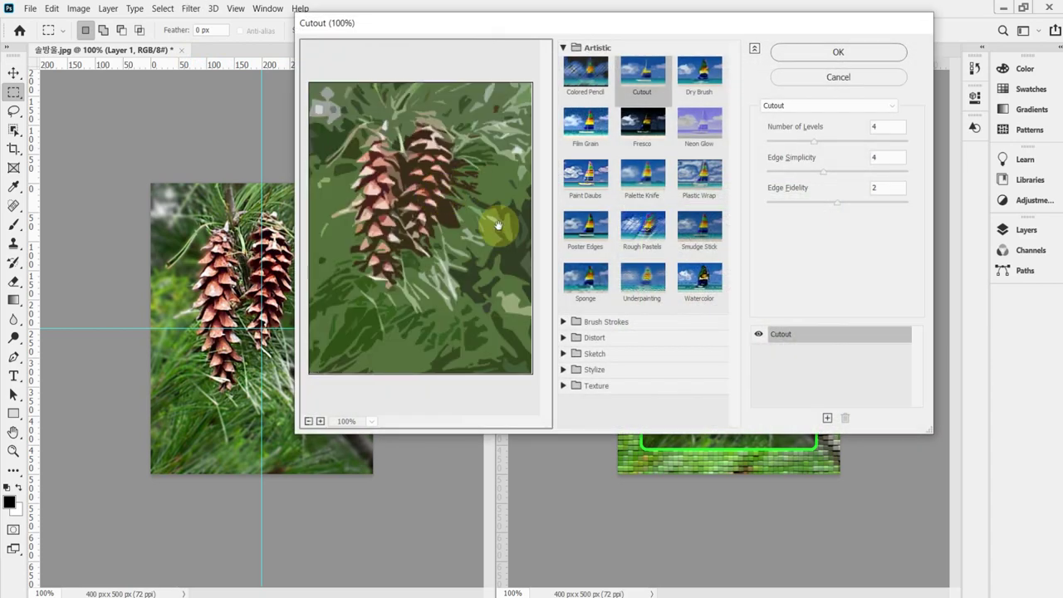
pyautogui.click(565, 47)
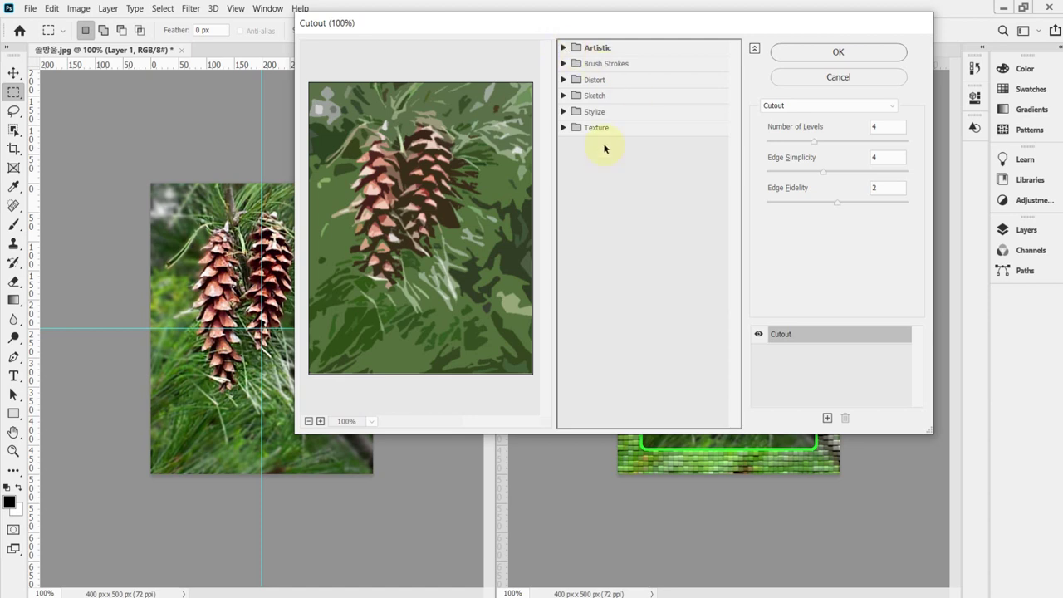
pyautogui.click(563, 127)
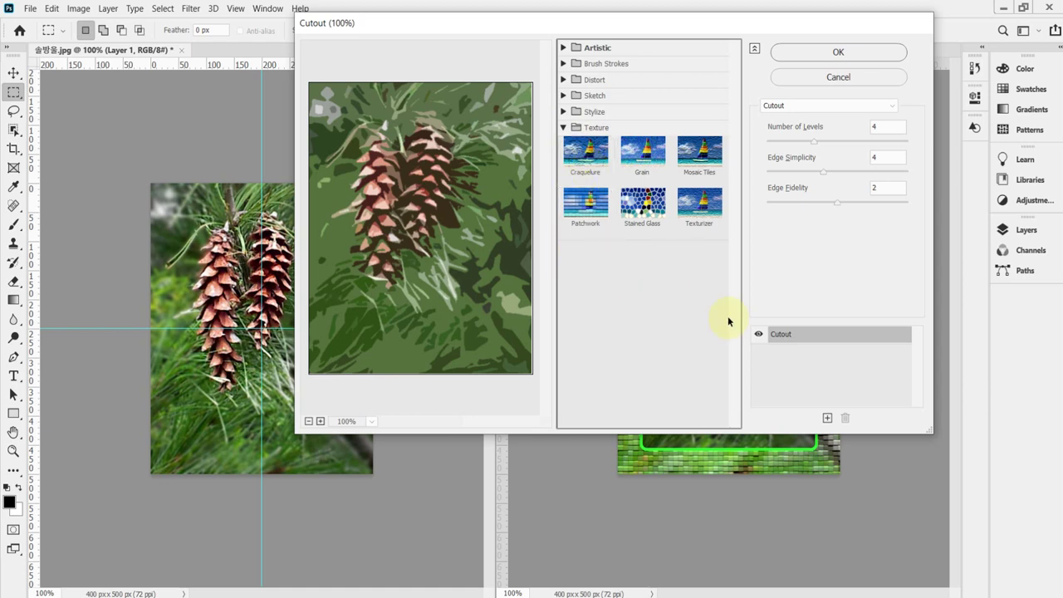
pyautogui.click(598, 215)
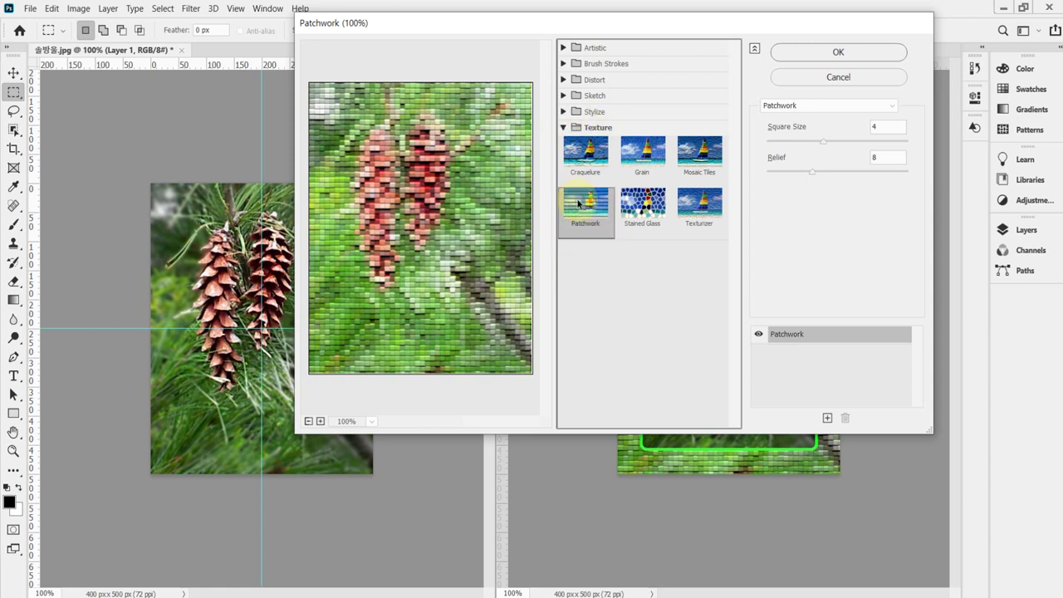
# - Look through the Artistic, Brush Strokes, Distort and Texture filter categories in the Filter Gallery
pyautogui.click(562, 48)
pyautogui.click(562, 47)
pyautogui.click(563, 63)
pyautogui.click(564, 63)
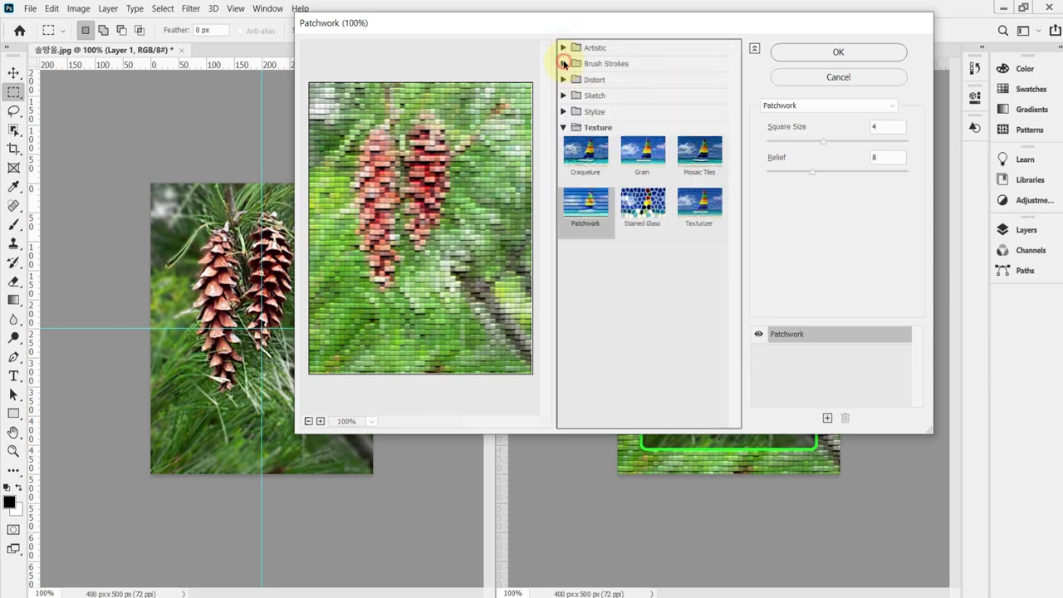
pyautogui.click(564, 80)
pyautogui.click(564, 80)
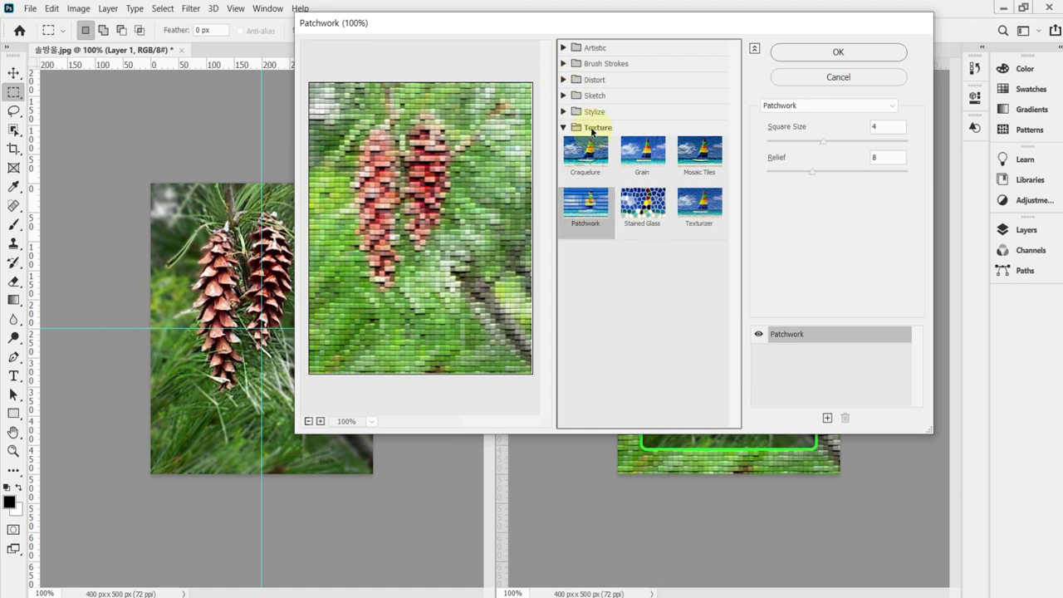
pyautogui.click(568, 129)
pyautogui.click(564, 128)
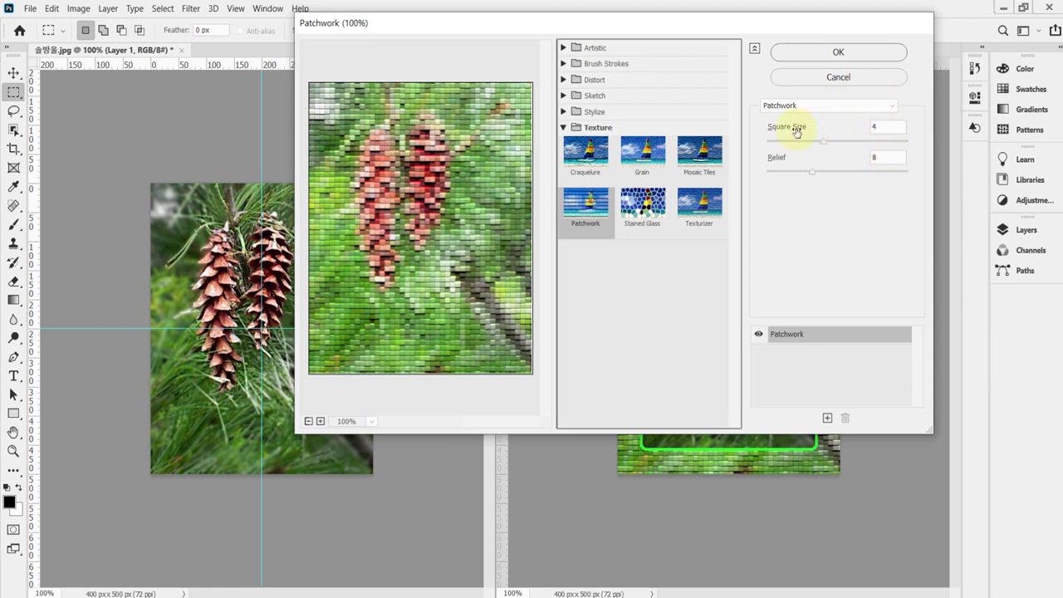
# - Apply the Patchwork filter with a square size of 4 and a relief of 8
pyautogui.click(892, 126)
pyautogui.click(892, 157)
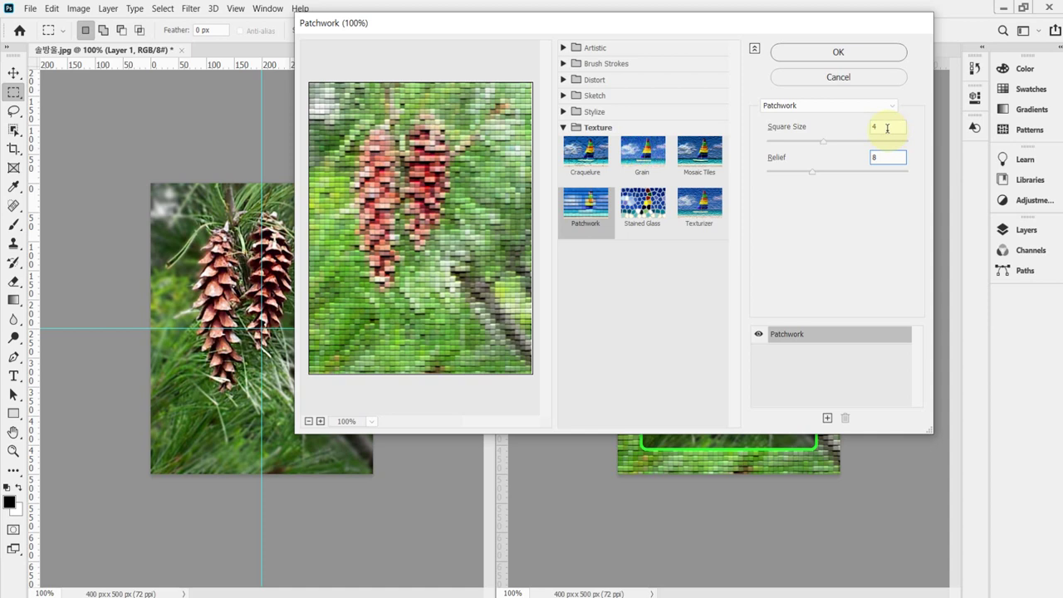
pyautogui.click(888, 128)
pyautogui.click(847, 53)
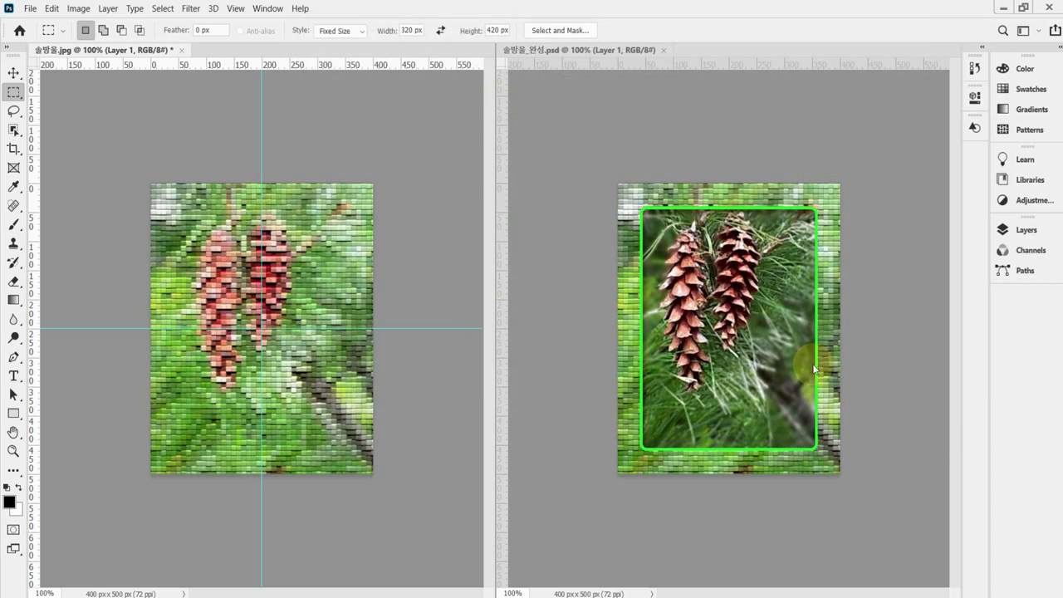
# - Hide and show Layer 1 to compare the patchwork texture with the original photo on the Background layer
pyautogui.click(1015, 230)
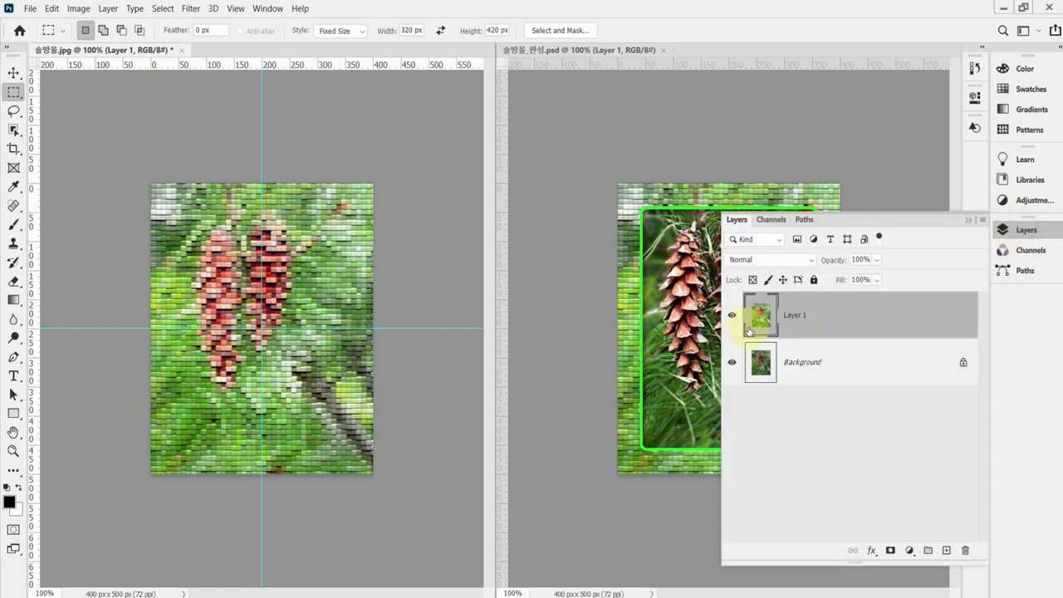
pyautogui.click(731, 316)
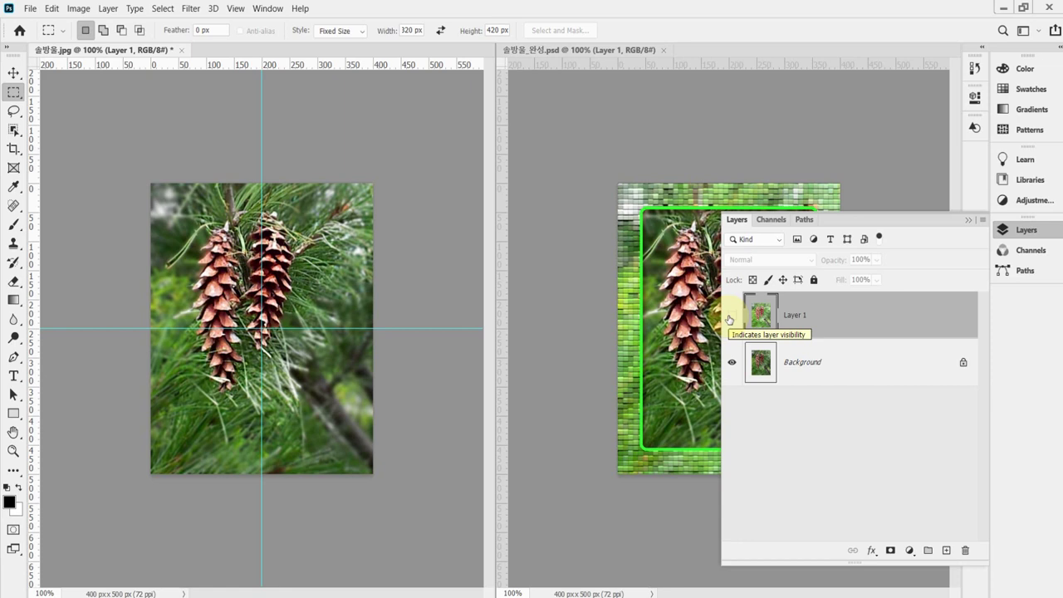
pyautogui.click(731, 316)
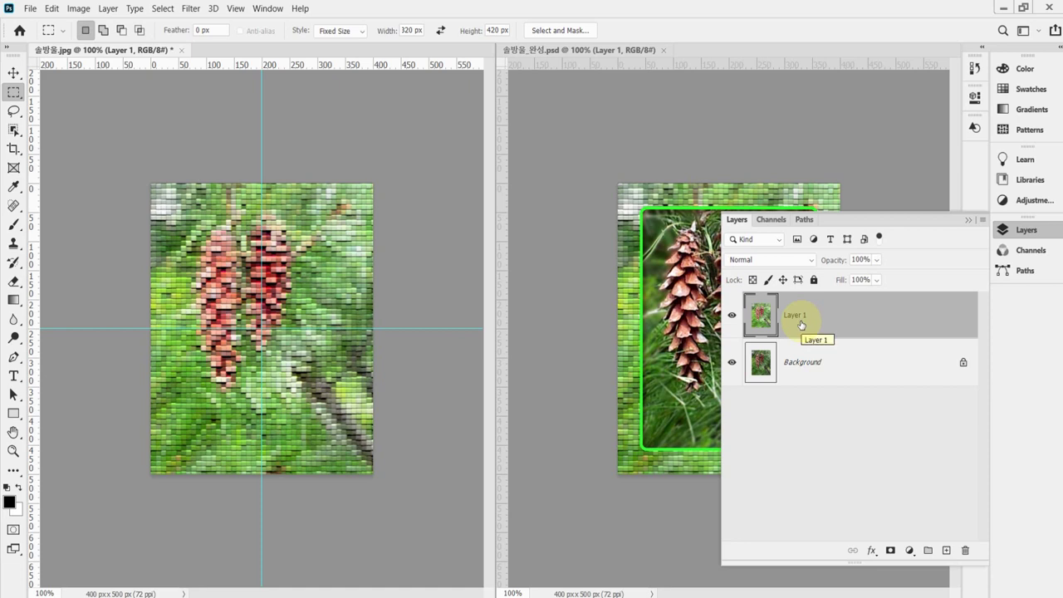
pyautogui.click(1021, 233)
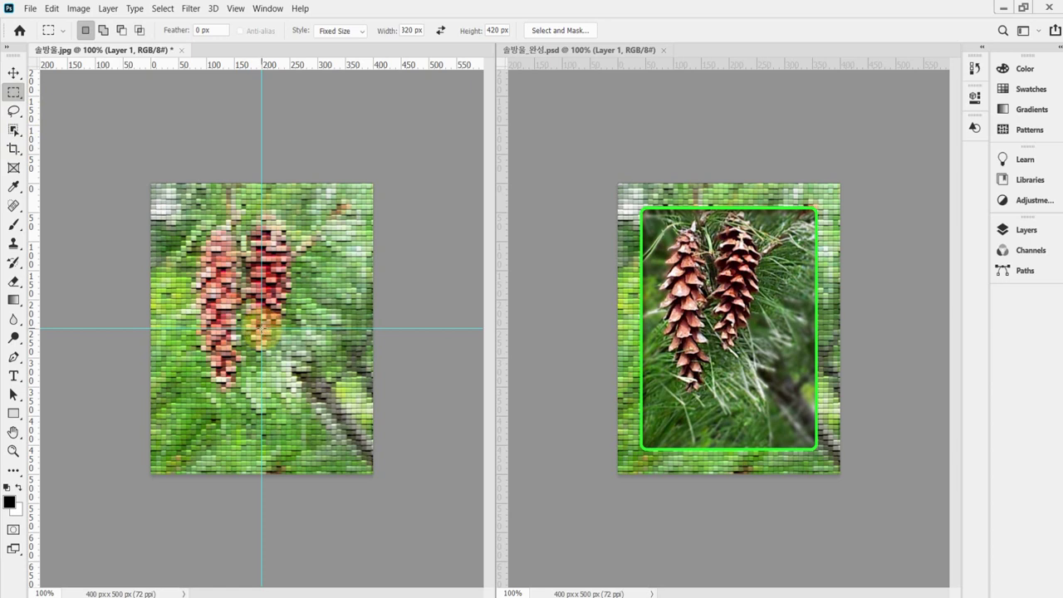
# - Place the 320 × 420 px fixed-size selection on the textured photo, centred on the intersection of the guides
pyautogui.click(173, 206)
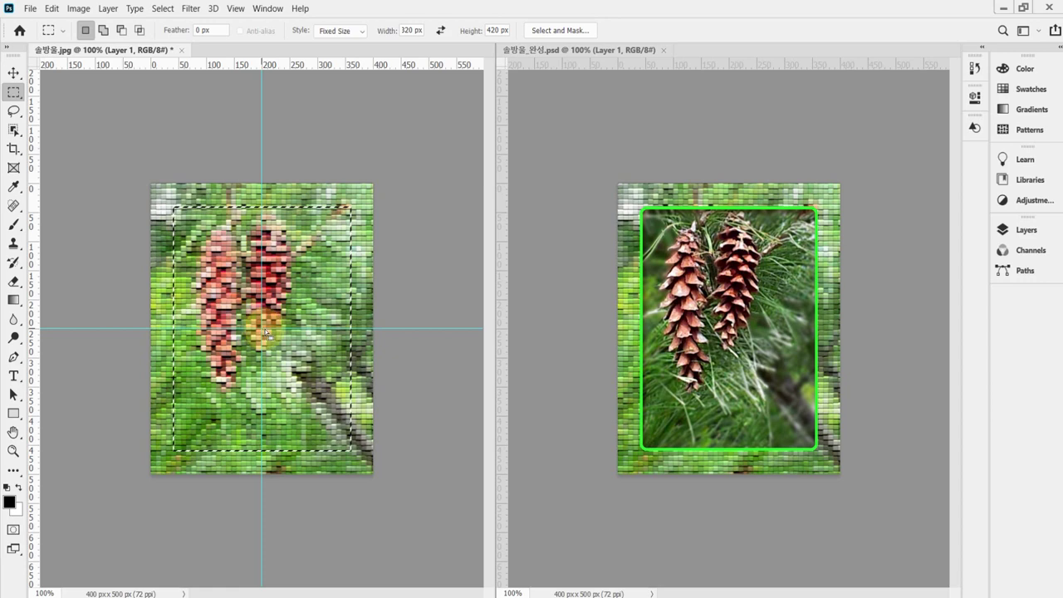
pyautogui.scroll(1, 291, 340)
pyautogui.moveTo(274, 271); pyautogui.dragTo(320, 315)
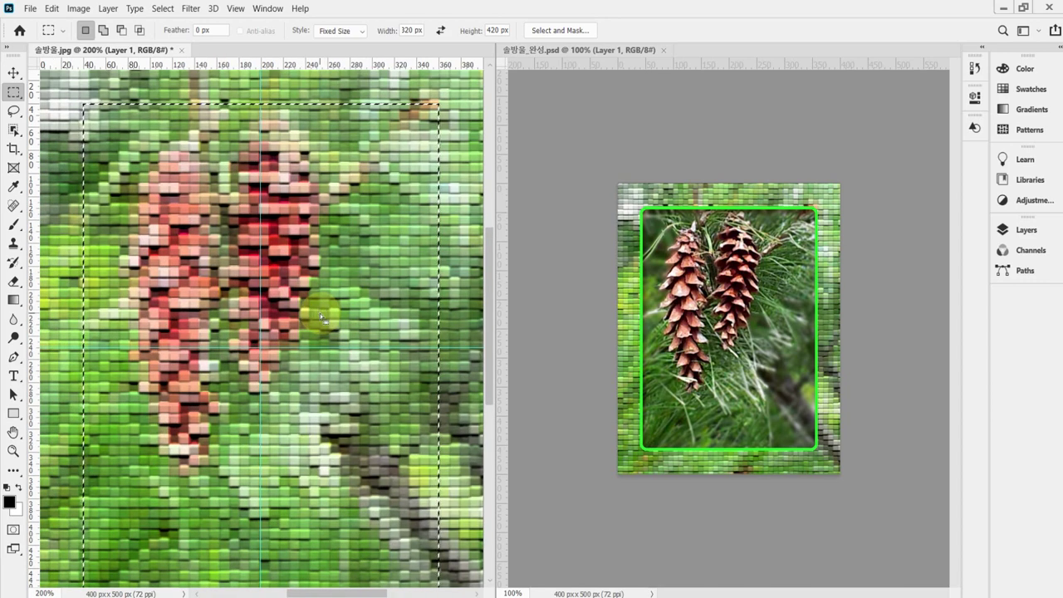
pyautogui.scroll(-1, 320, 315)
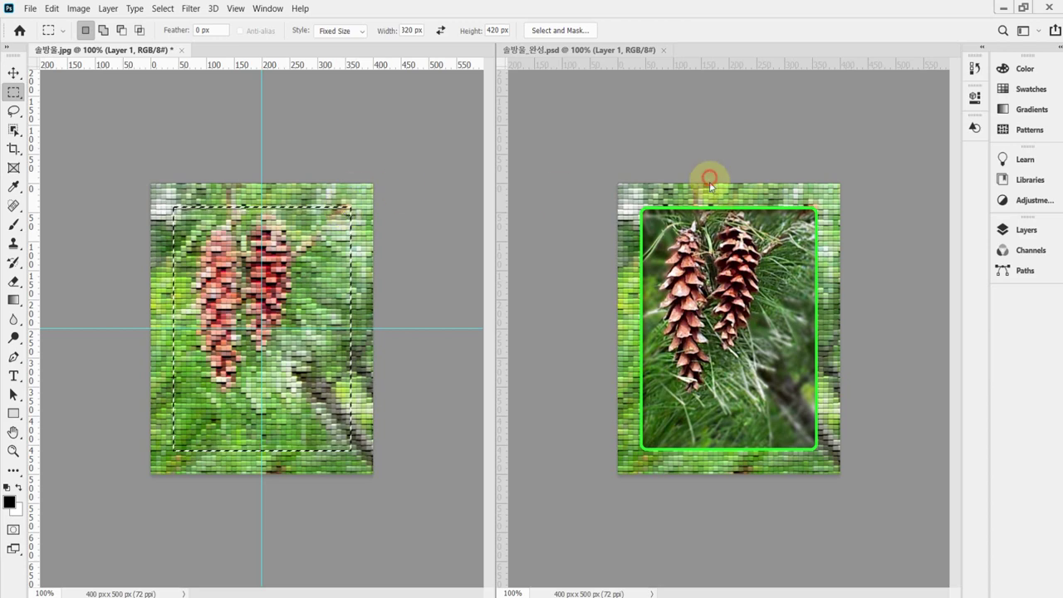
# - Examine the rounded corners of the green outline in the finished picture, and return to the working photo
pyautogui.click(701, 236)
pyautogui.scroll(1, 701, 236)
pyautogui.hotkey('ctrl', '+')
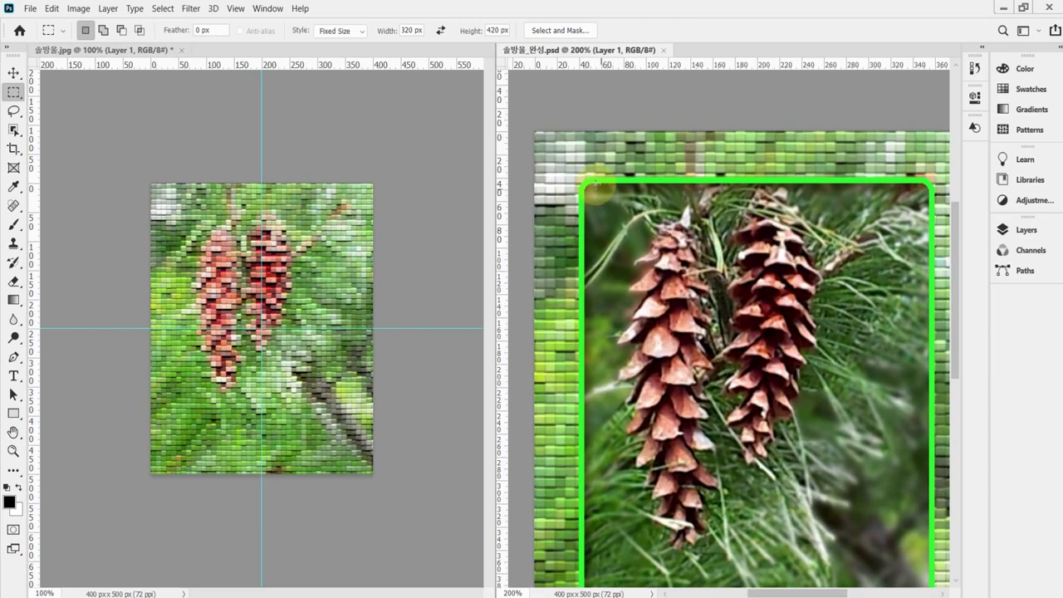
pyautogui.click(108, 50)
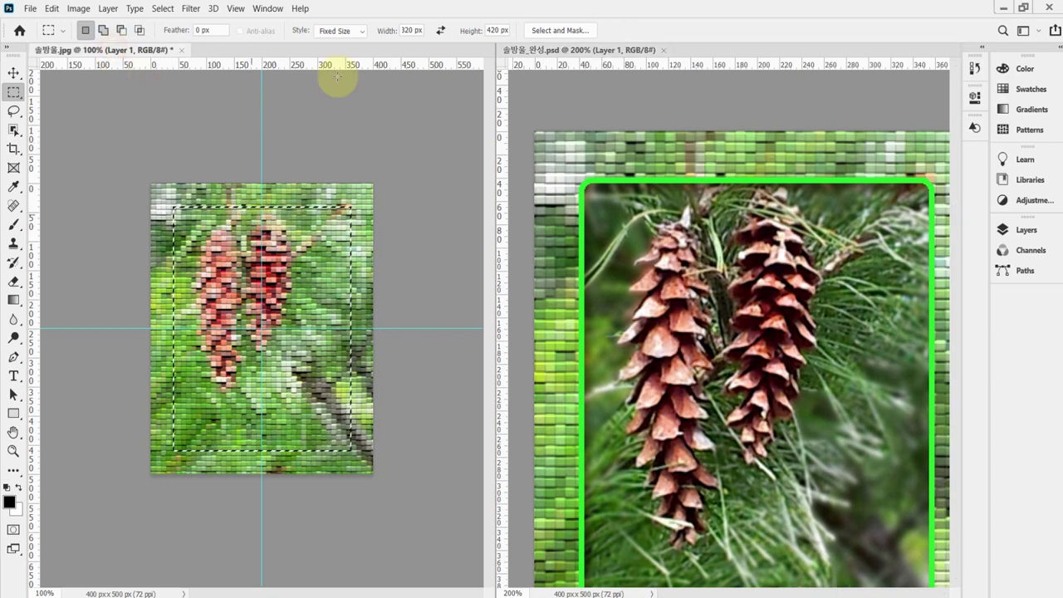
# - Try smoothing the selection's corners with a sample radius of 8 pixels, inspect a corner, and undo the smoothing
pyautogui.click(162, 9)
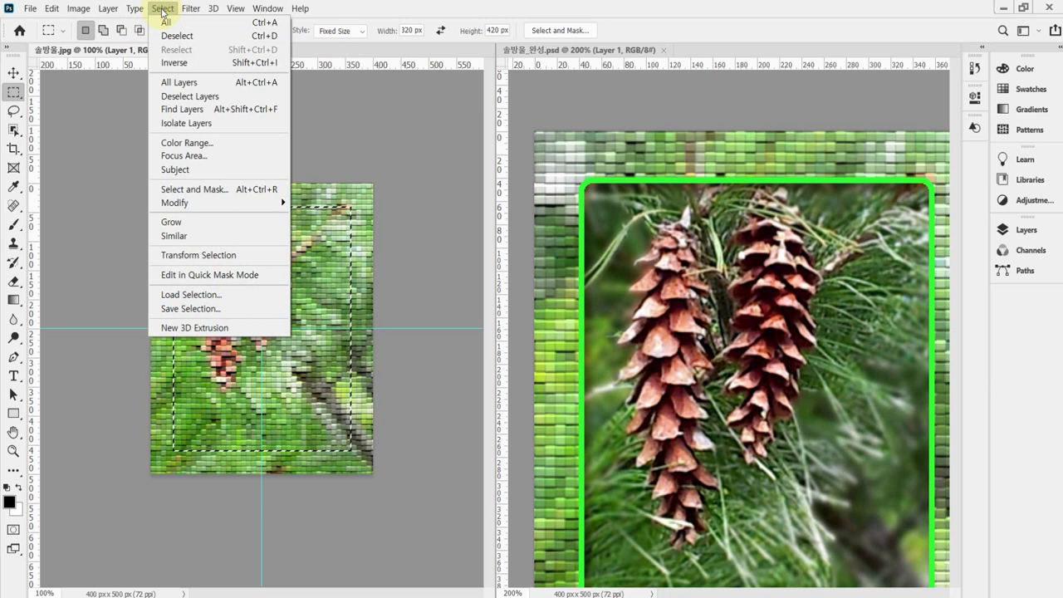
pyautogui.moveTo(197, 206)
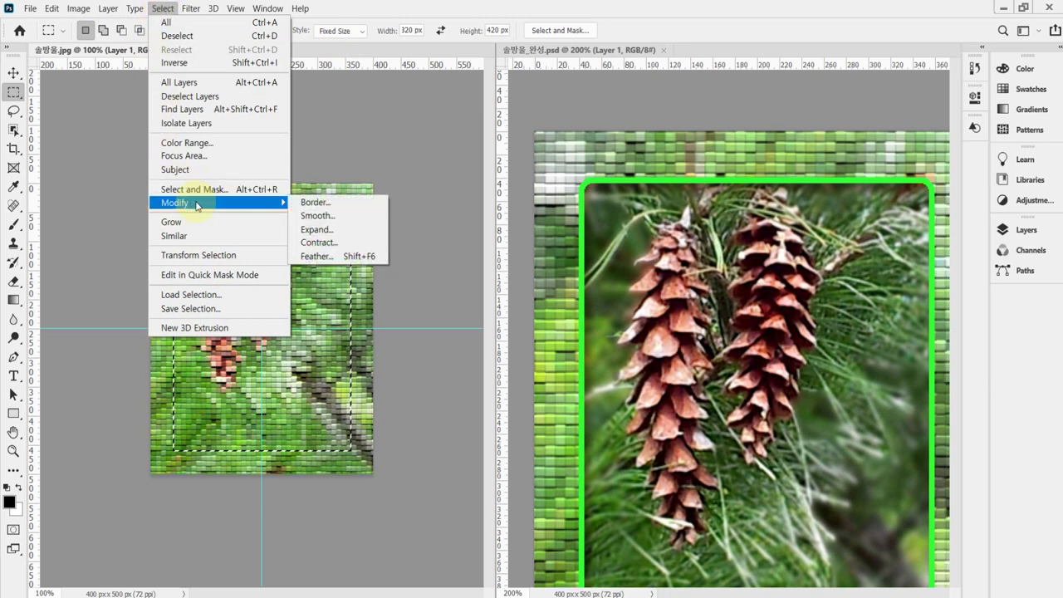
pyautogui.click(363, 219)
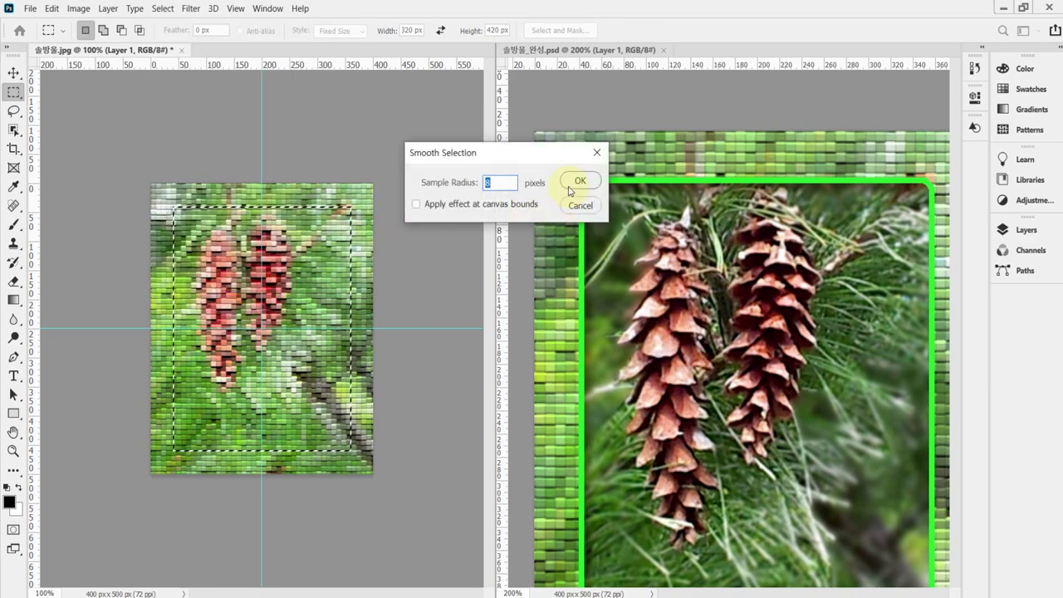
pyautogui.moveTo(512, 150); pyautogui.dragTo(500, 178)
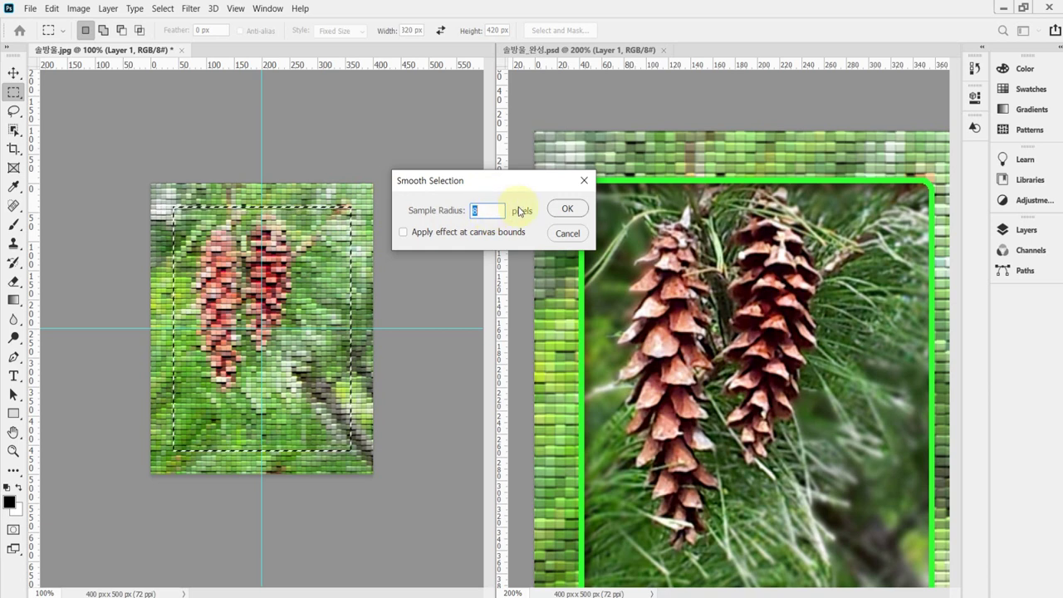
pyautogui.press('Return')
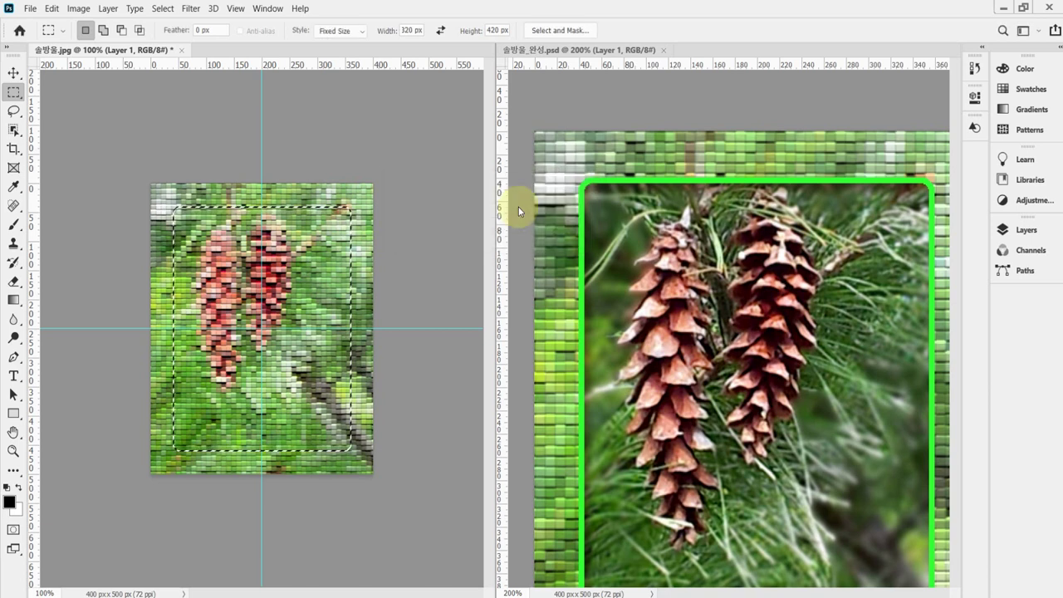
pyautogui.keyDown('ctrl'); pyautogui.click(348, 216); pyautogui.keyUp('ctrl')
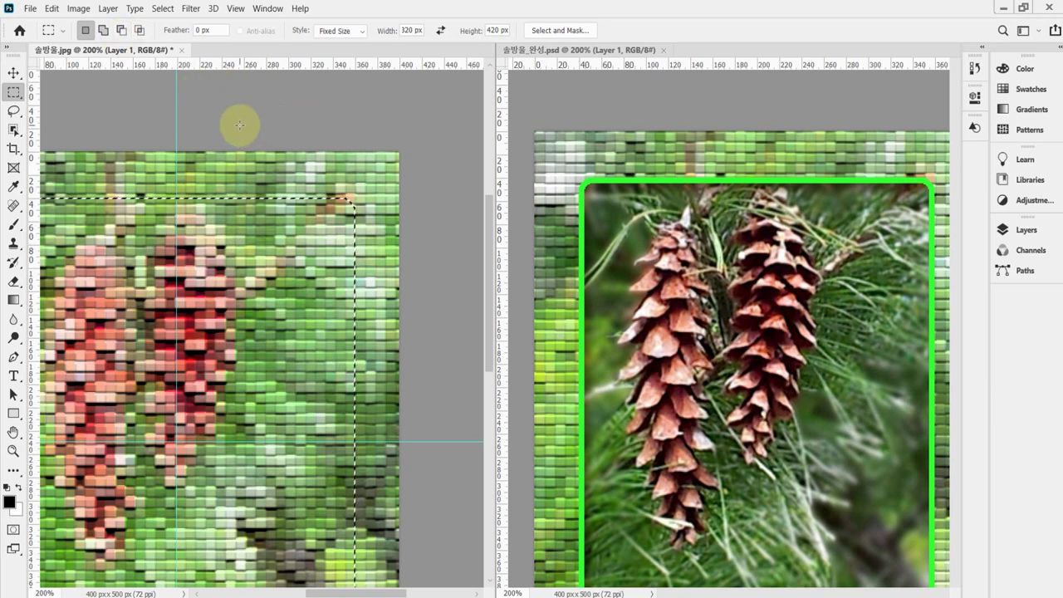
pyautogui.click(51, 9)
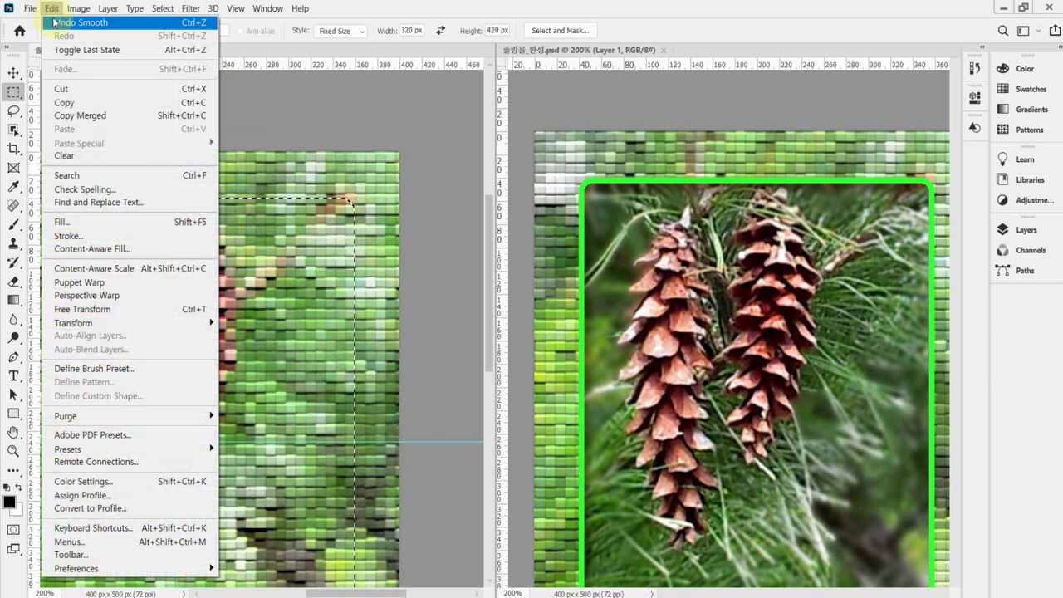
pyautogui.click(54, 23)
# - Smooth the selection's corners with a sample radius of 8 pixels, and delete the textured area inside it from Layer 1
pyautogui.click(162, 9)
pyautogui.moveTo(265, 205)
pyautogui.click(341, 220)
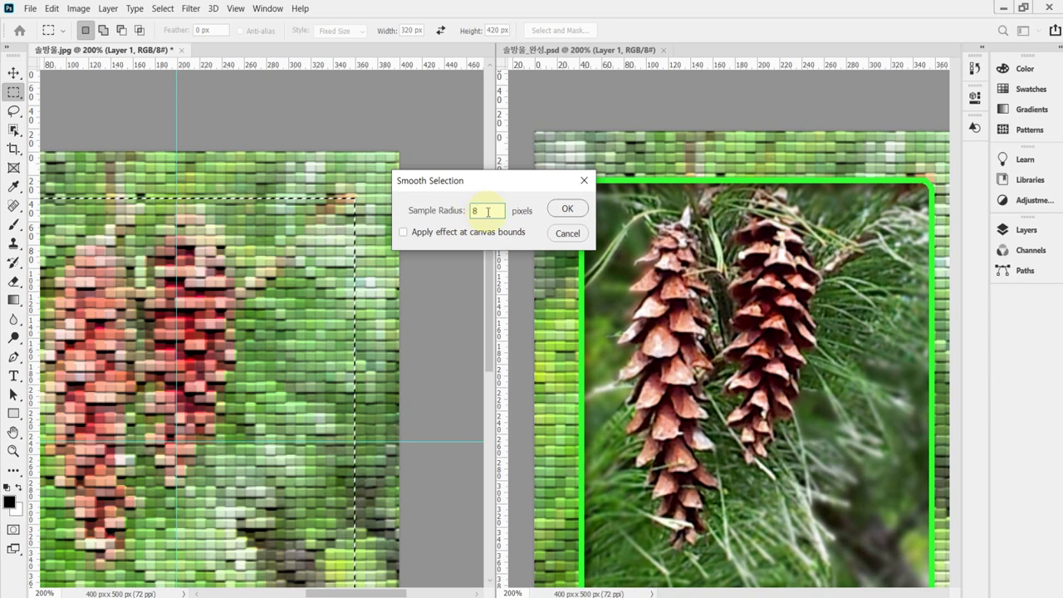
pyautogui.press('Return')
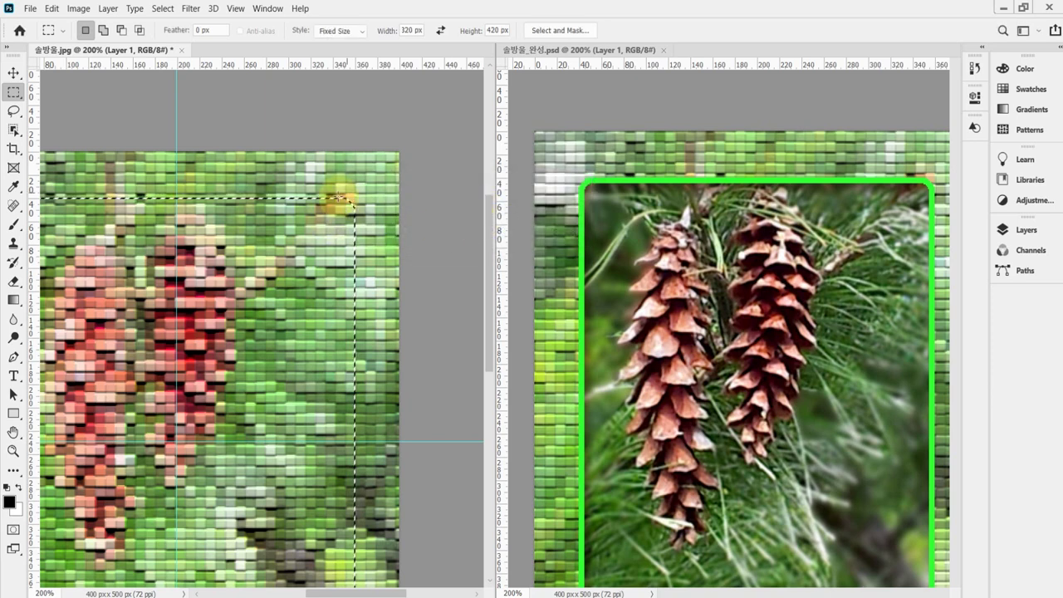
pyautogui.hotkey('ctrl', '-')
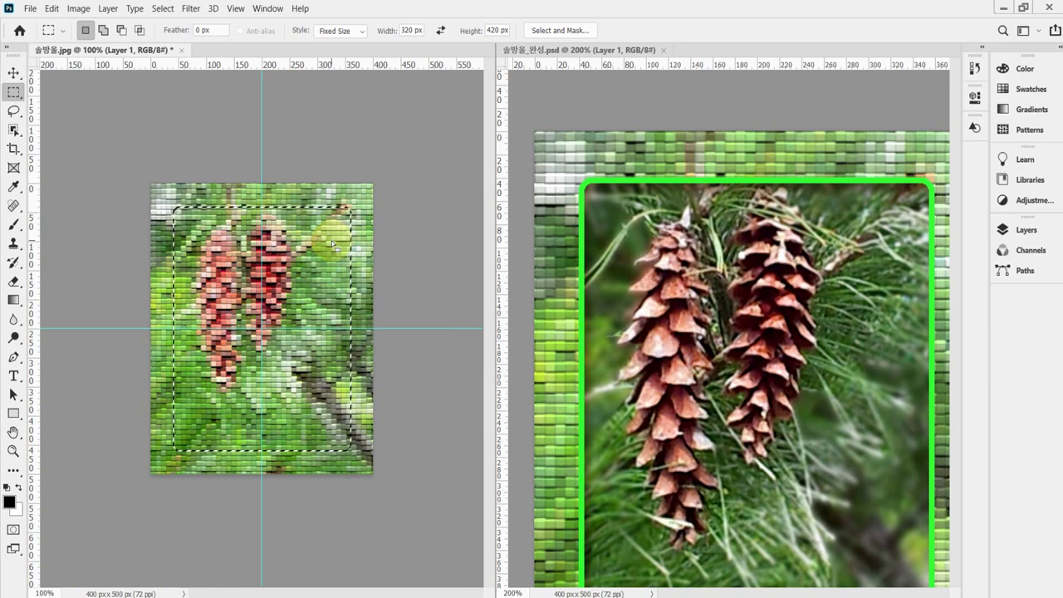
pyautogui.press('Delete')
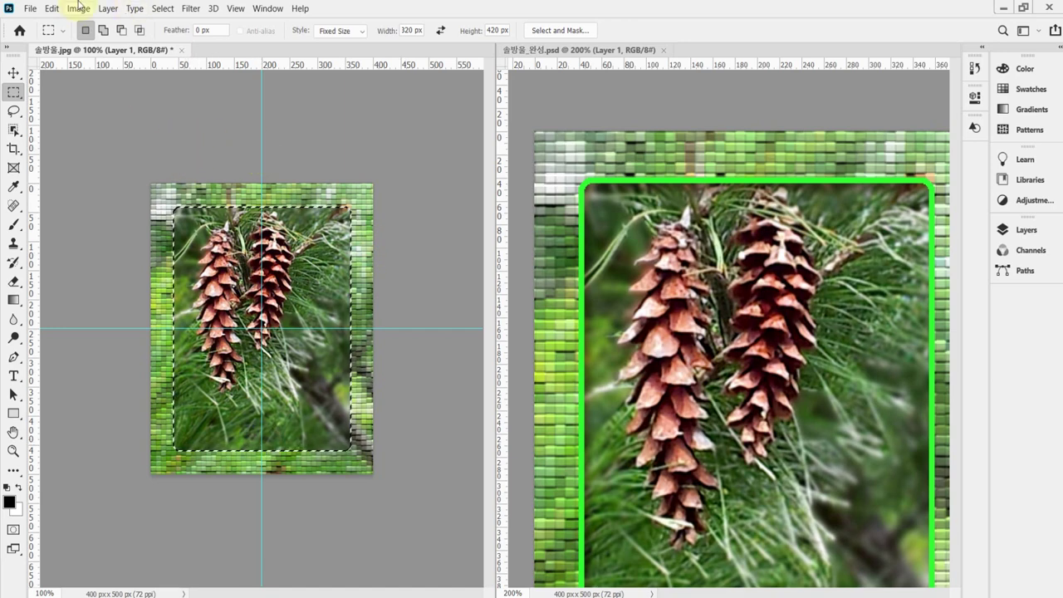
# - Start a stroke on the rounded selection in Layer 1 and set its width to 5 px
pyautogui.click(53, 9)
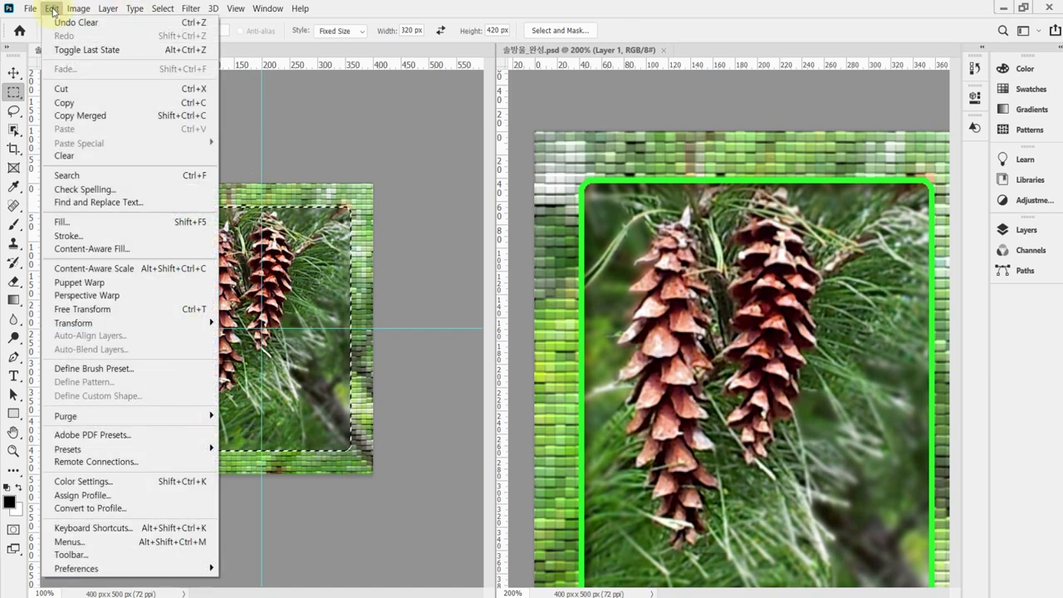
pyautogui.click(84, 238)
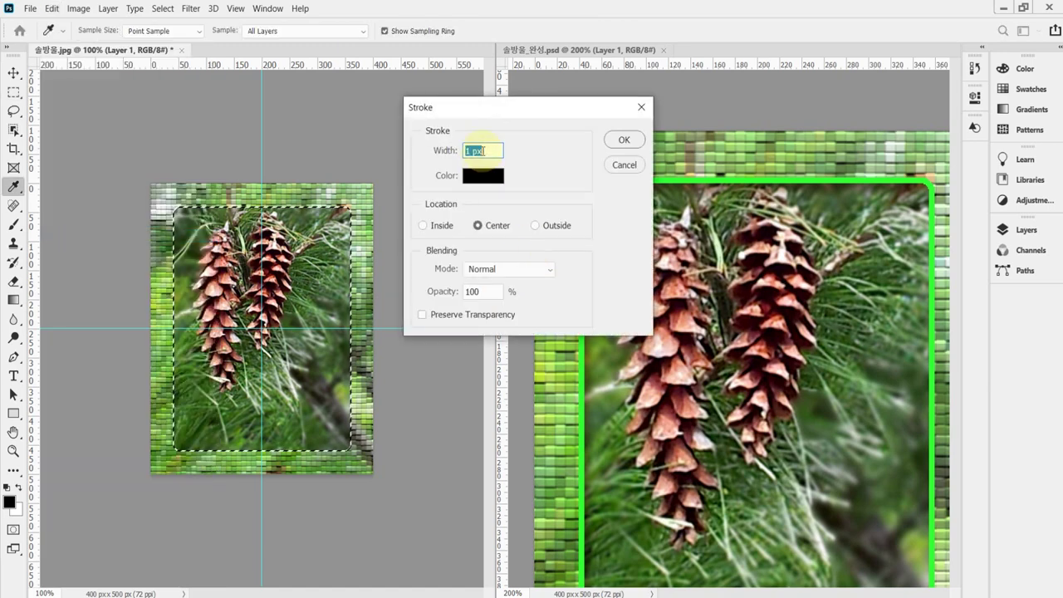
pyautogui.moveTo(511, 119); pyautogui.dragTo(494, 183)
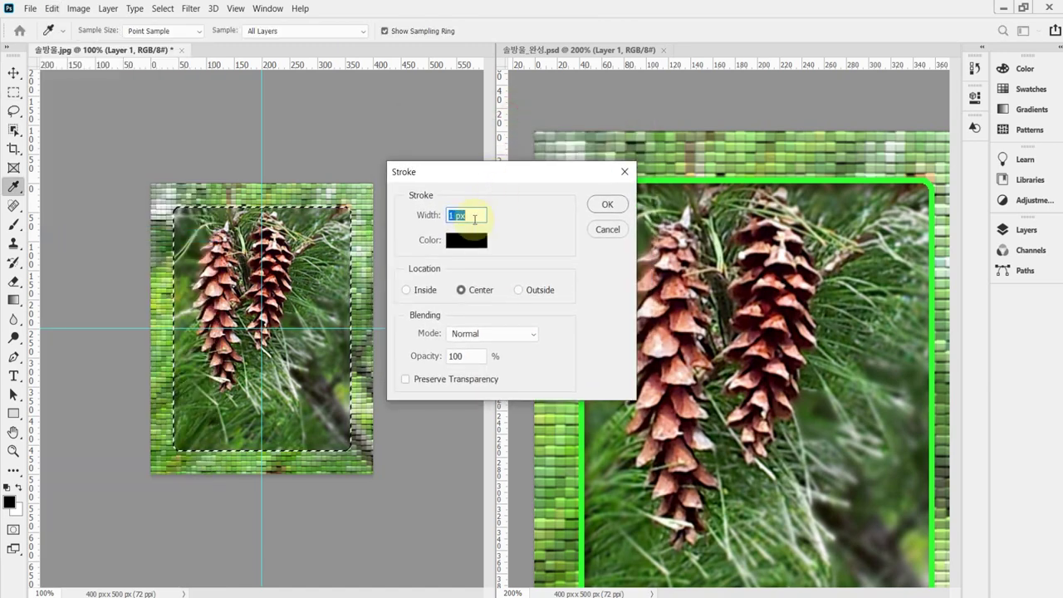
pyautogui.write('5')
pyautogui.press('Tab')
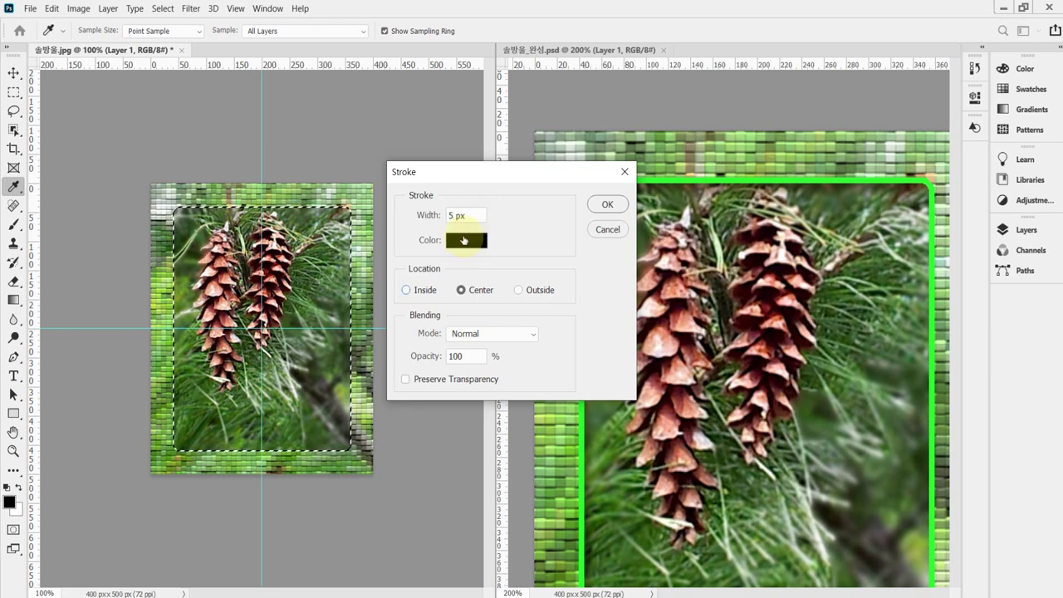
# - Give the stroke the colour 3f3, place it inside the selection edge, and apply it
pyautogui.click(465, 240)
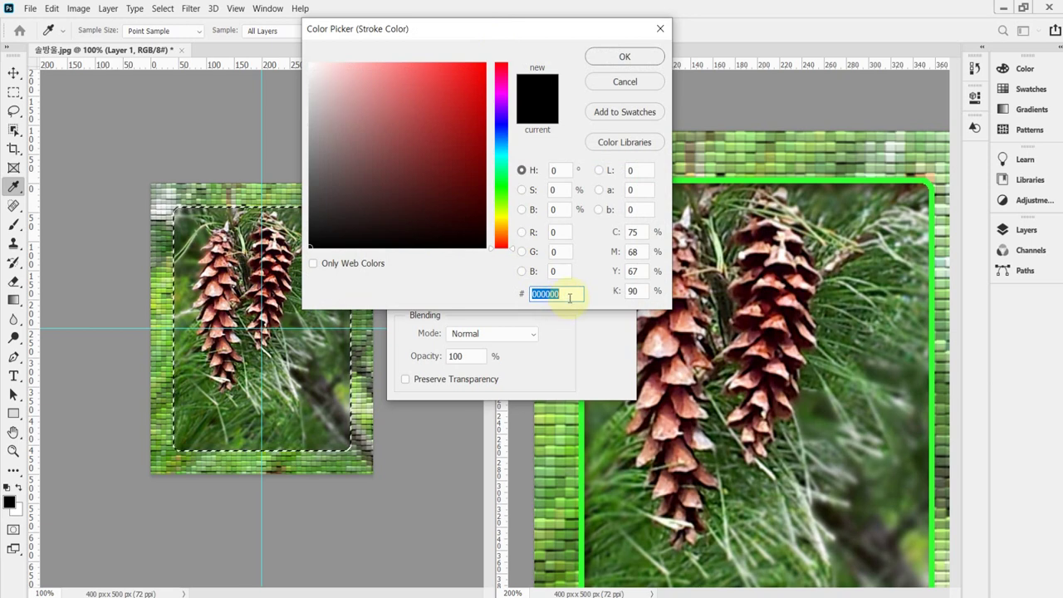
pyautogui.write('3f')
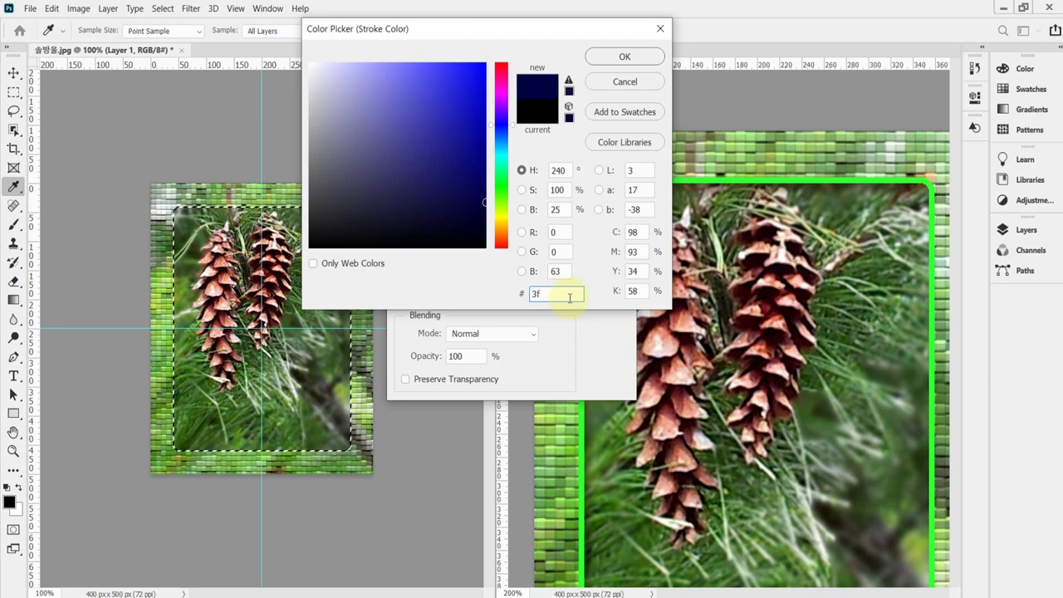
pyautogui.write('3')
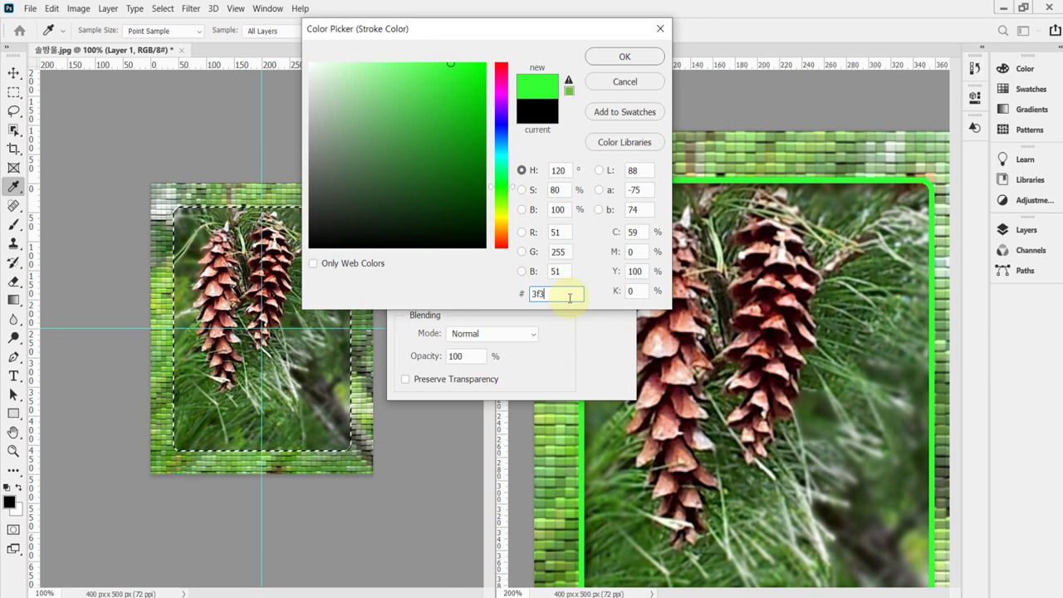
pyautogui.press('Return')
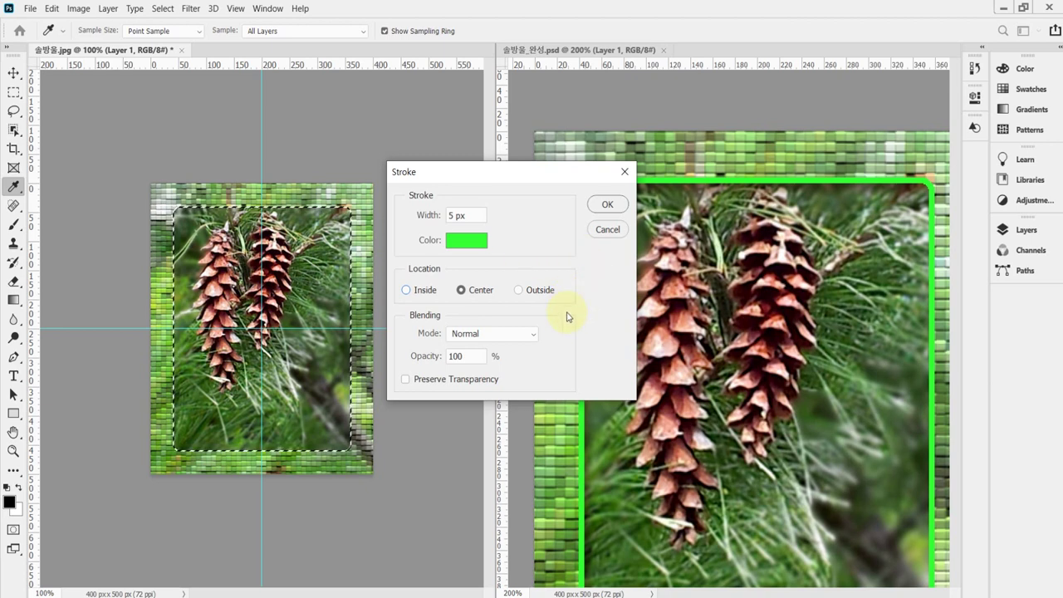
pyautogui.click(416, 294)
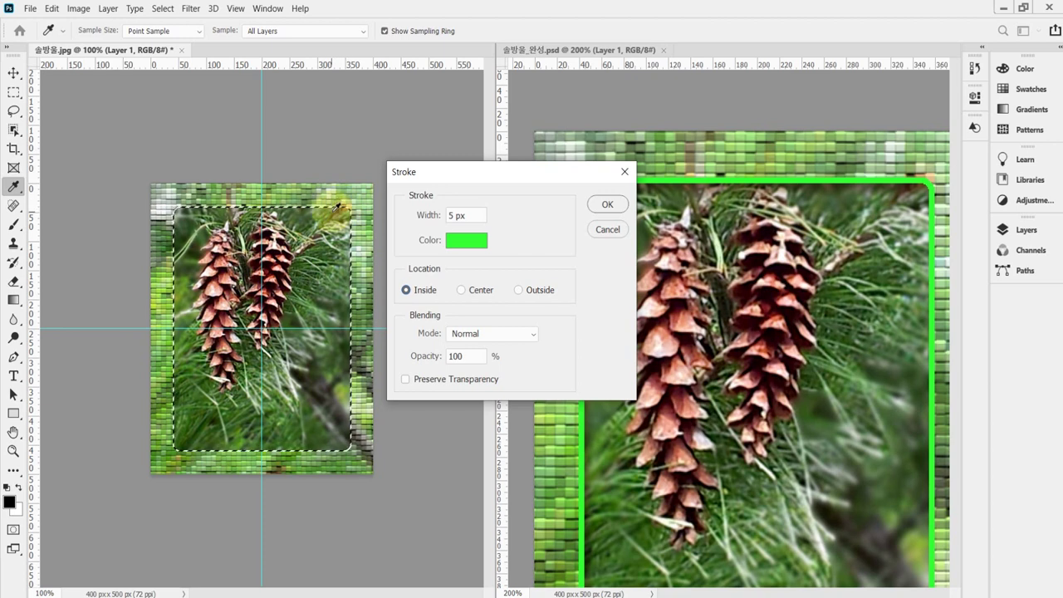
pyautogui.doubleClick(474, 217)
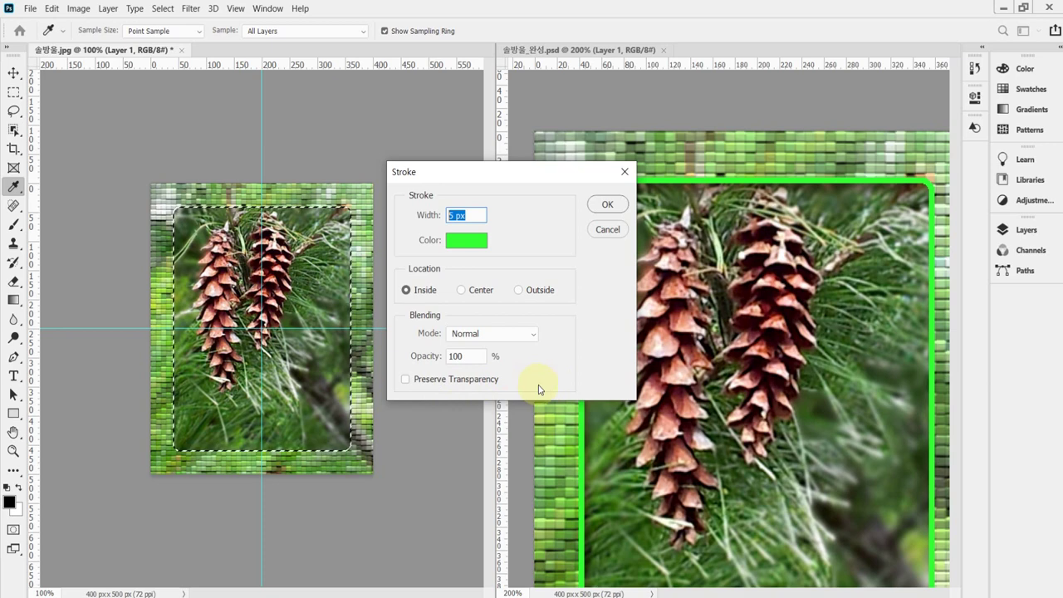
pyautogui.click(605, 204)
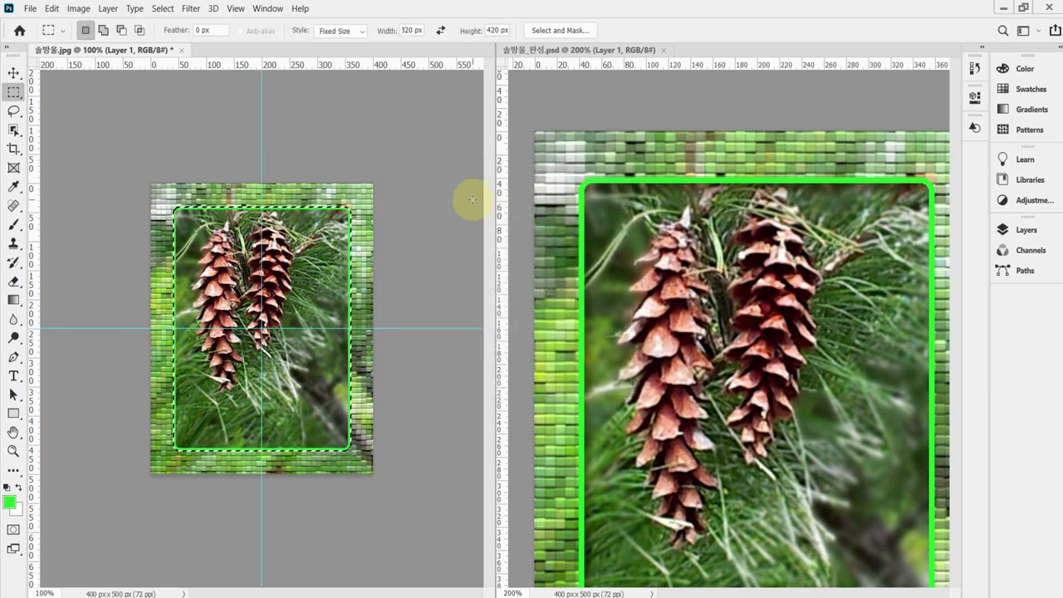
# - Inspect the corner of the green outline up close and clear the selection
pyautogui.scroll(1, 329, 269)
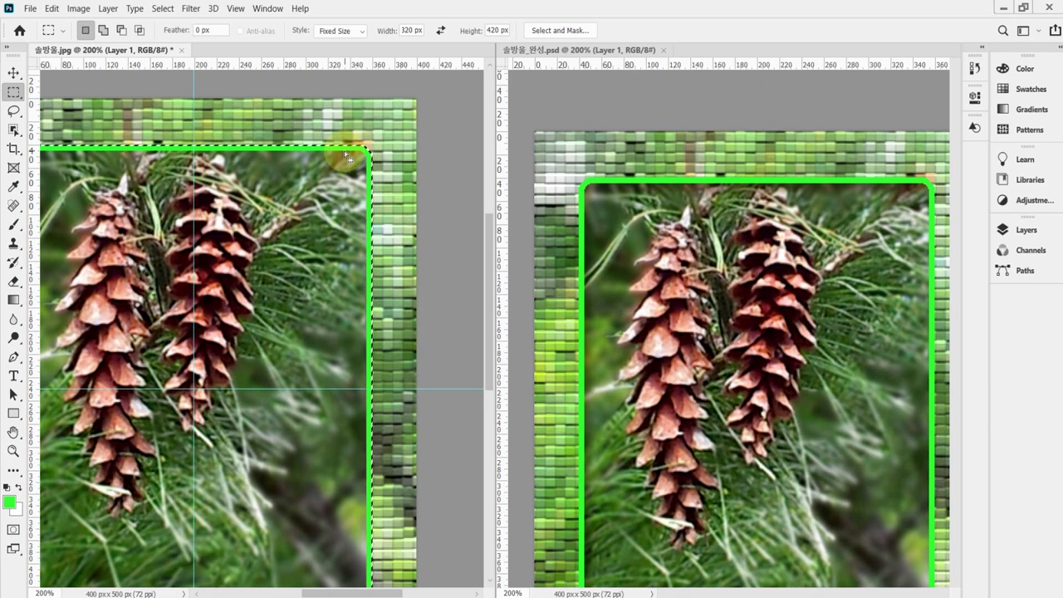
pyautogui.hotkey('ctrl', 'd')
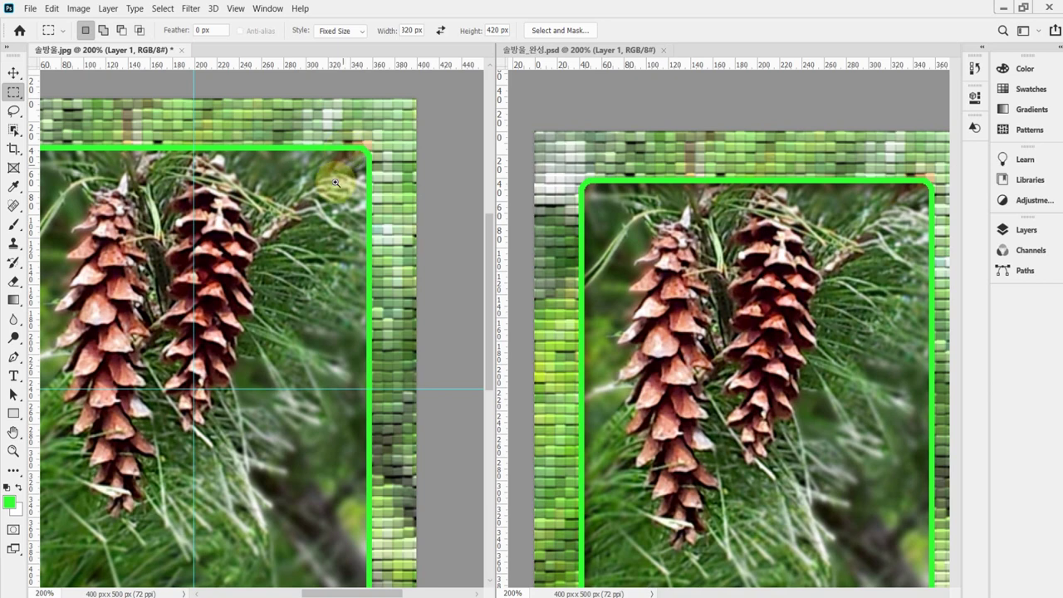
pyautogui.hotkey('ctrl', '-')
pyautogui.click(196, 230)
pyautogui.hotkey('ctrl', 'd')
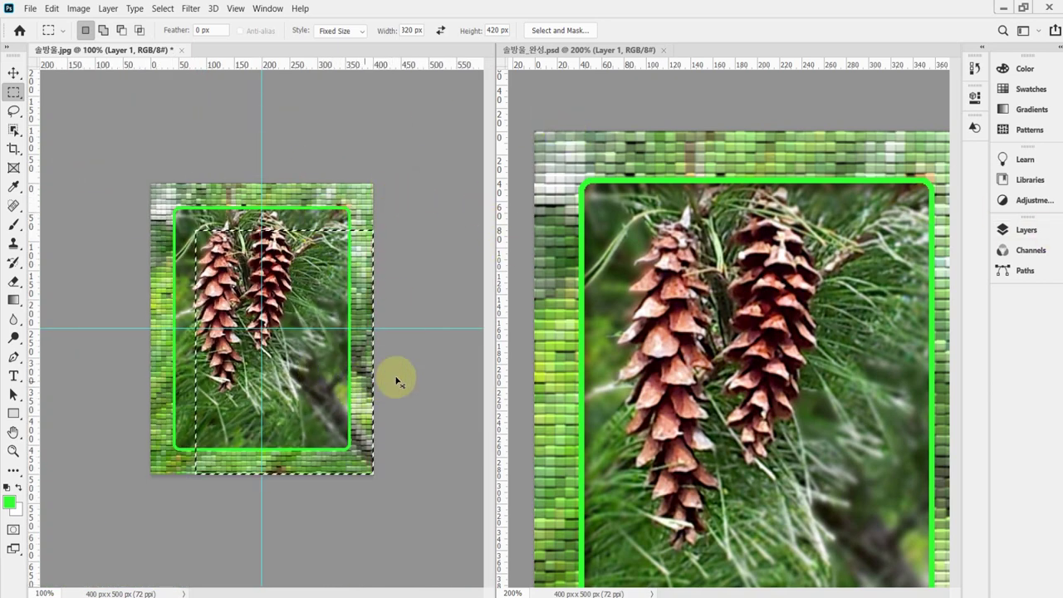
# - Widen the working photo's window and add a Drop Shadow effect to Layer 1, showing its settings
pyautogui.click(1027, 230)
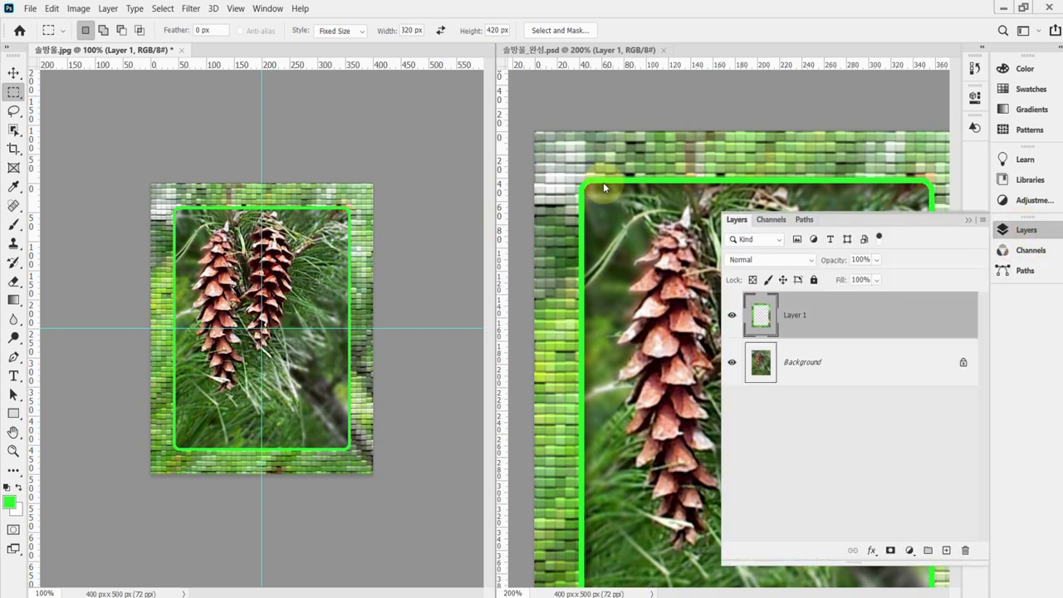
pyautogui.moveTo(495, 228); pyautogui.dragTo(693, 223)
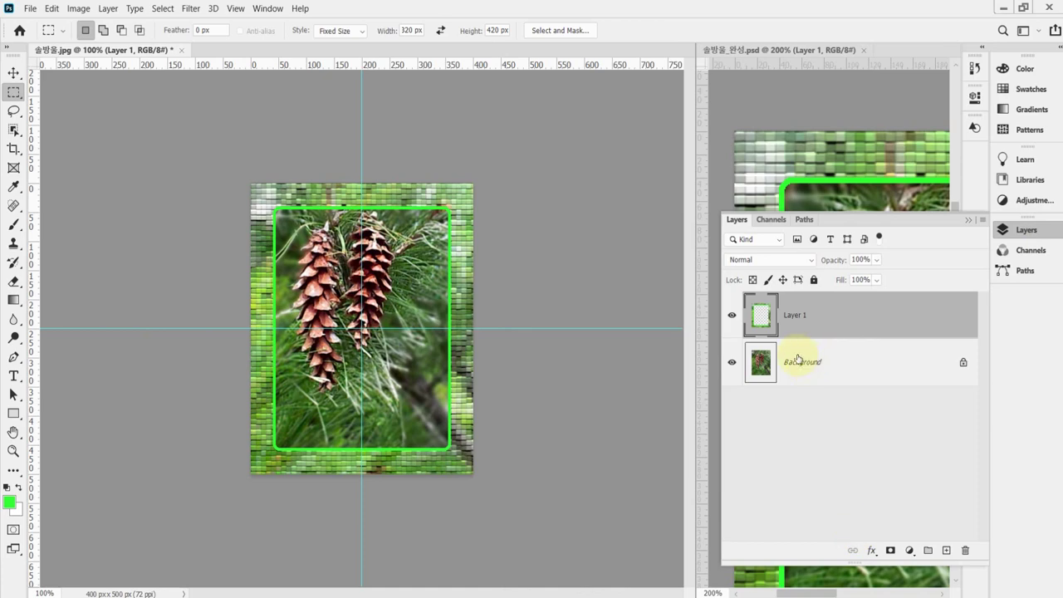
pyautogui.doubleClick(772, 337)
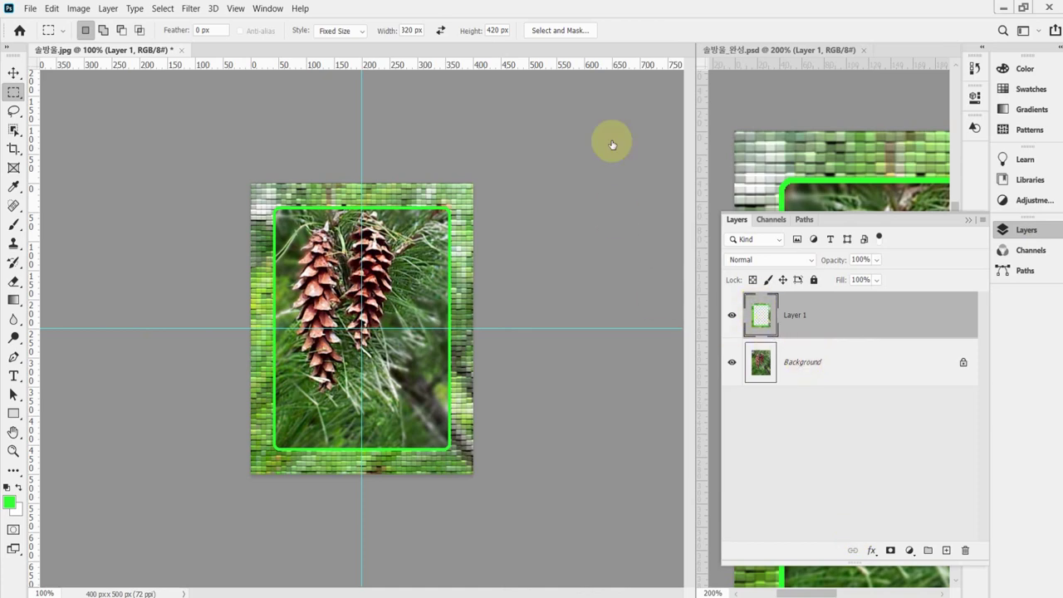
pyautogui.moveTo(587, 216); pyautogui.dragTo(684, 98)
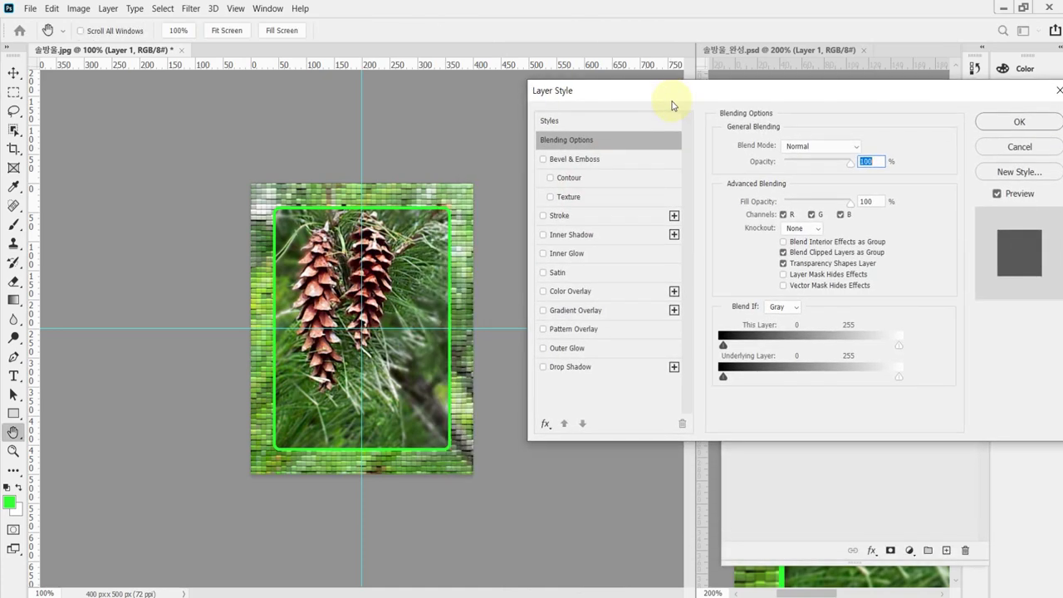
pyautogui.click(582, 369)
pyautogui.moveTo(744, 90); pyautogui.dragTo(702, 354)
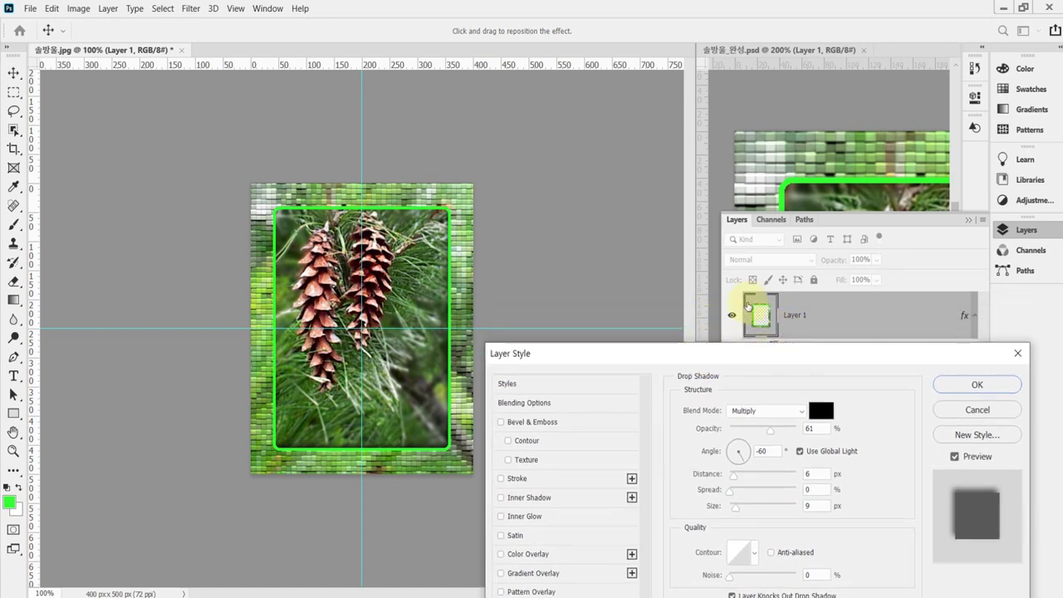
pyautogui.moveTo(759, 357); pyautogui.dragTo(765, 54)
pyautogui.click(538, 121)
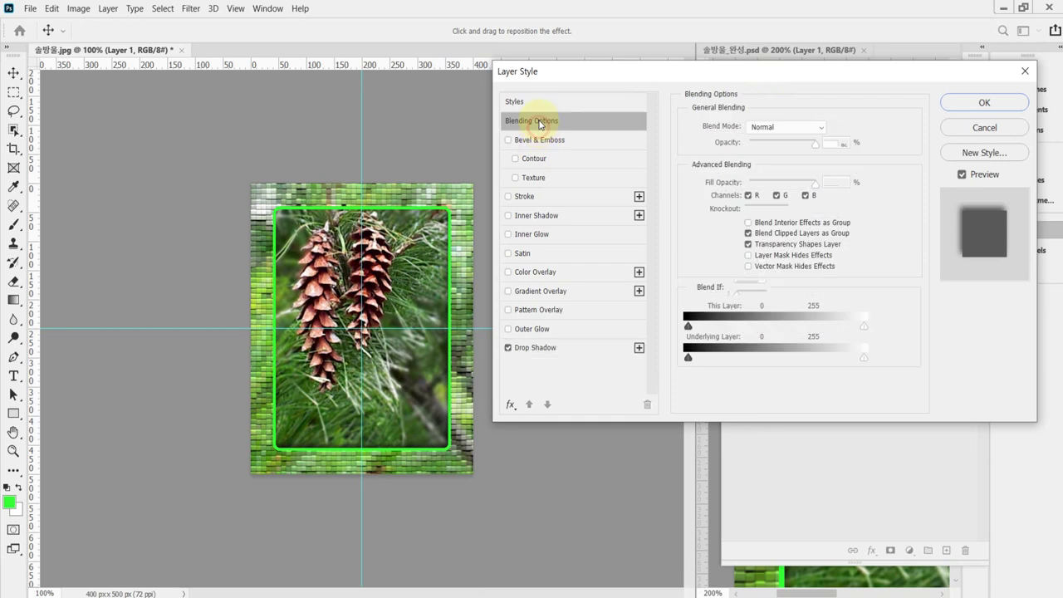
pyautogui.click(548, 349)
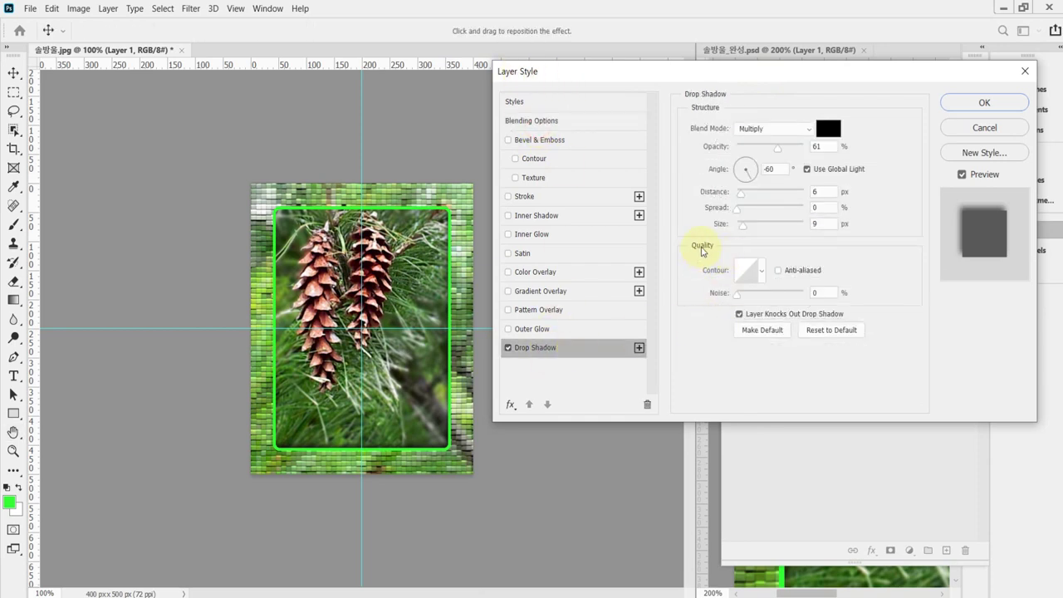
# - Set the drop shadow's opacity to 58%, its angle to 120° and its distance to 8 px
pyautogui.doubleClick(827, 146)
pyautogui.write('58')
pyautogui.press('Tab')
pyautogui.write('120')
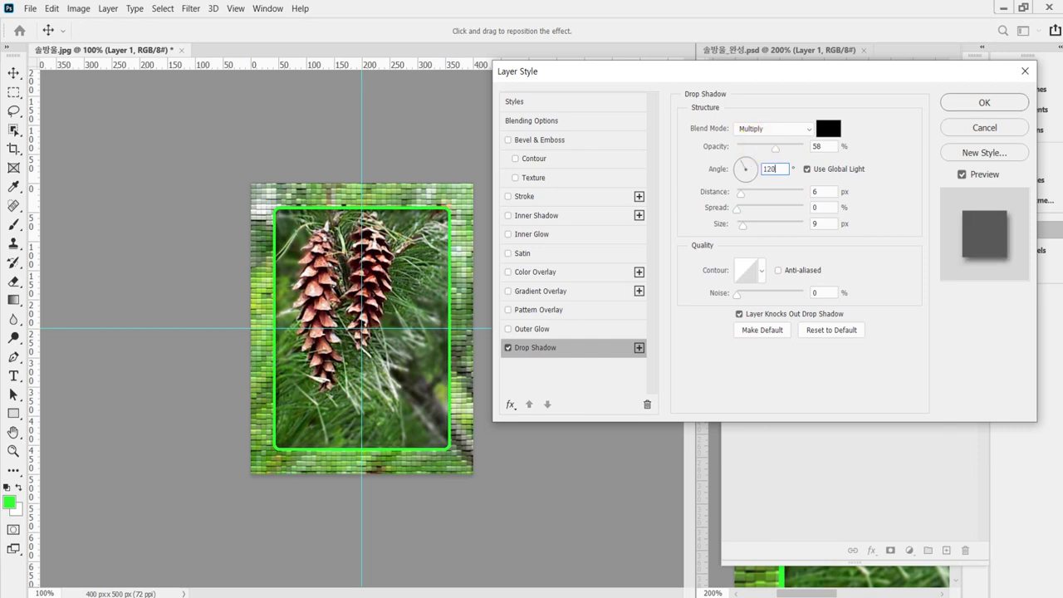
pyautogui.press('Return')
pyautogui.write('8')
pyautogui.press('Tab')
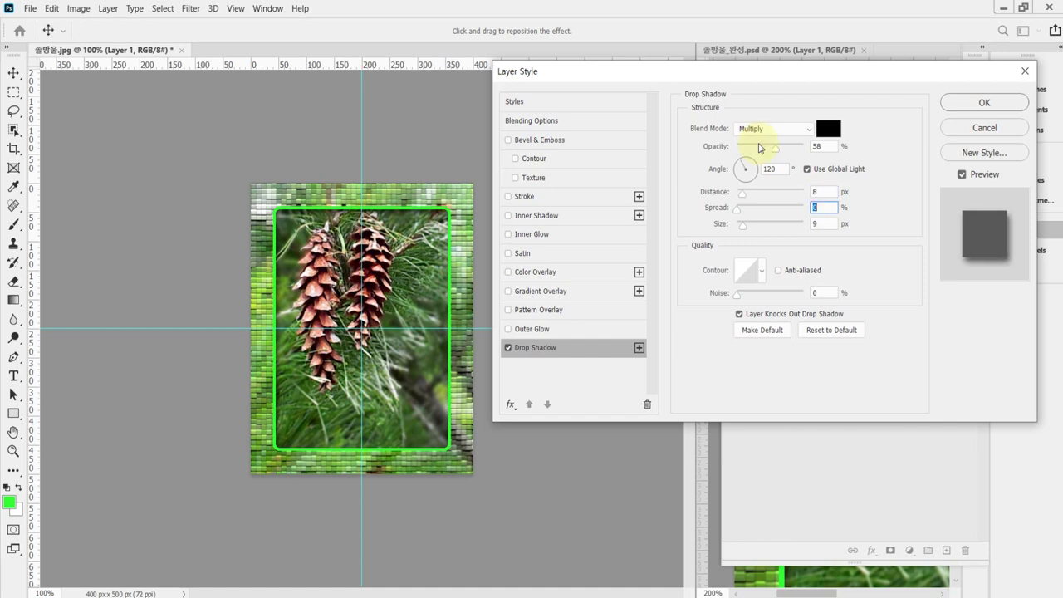
# - Apply the drop shadow with a size of 8 px after comparing the preview, and hide the guides
pyautogui.press('Tab')
pyautogui.write('8')
pyautogui.press('Tab')
pyautogui.click(962, 175)
pyautogui.click(963, 176)
pyautogui.click(984, 105)
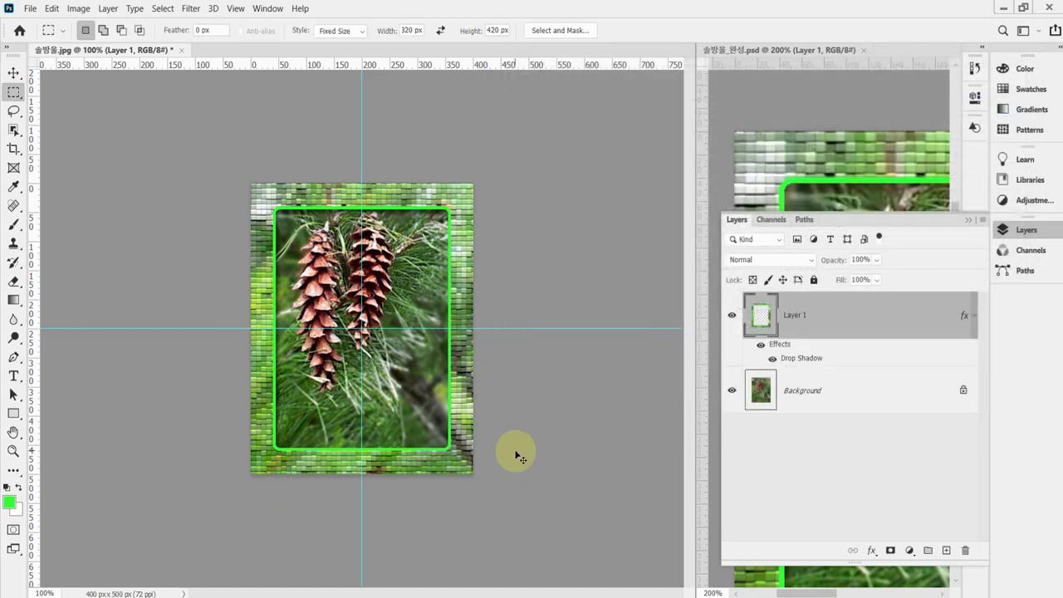
pyautogui.hotkey('ctrl', ';')
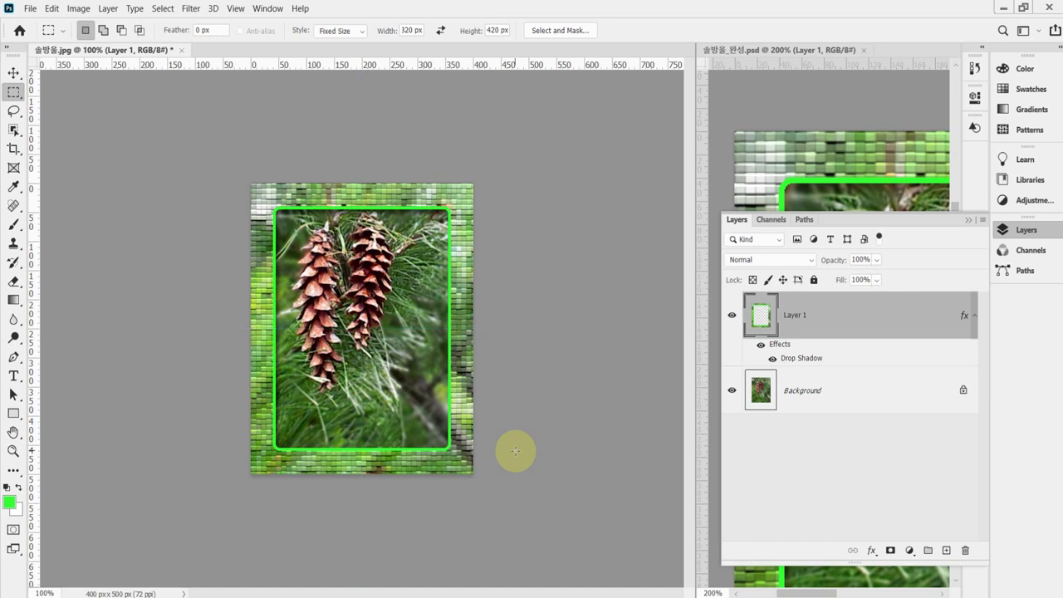